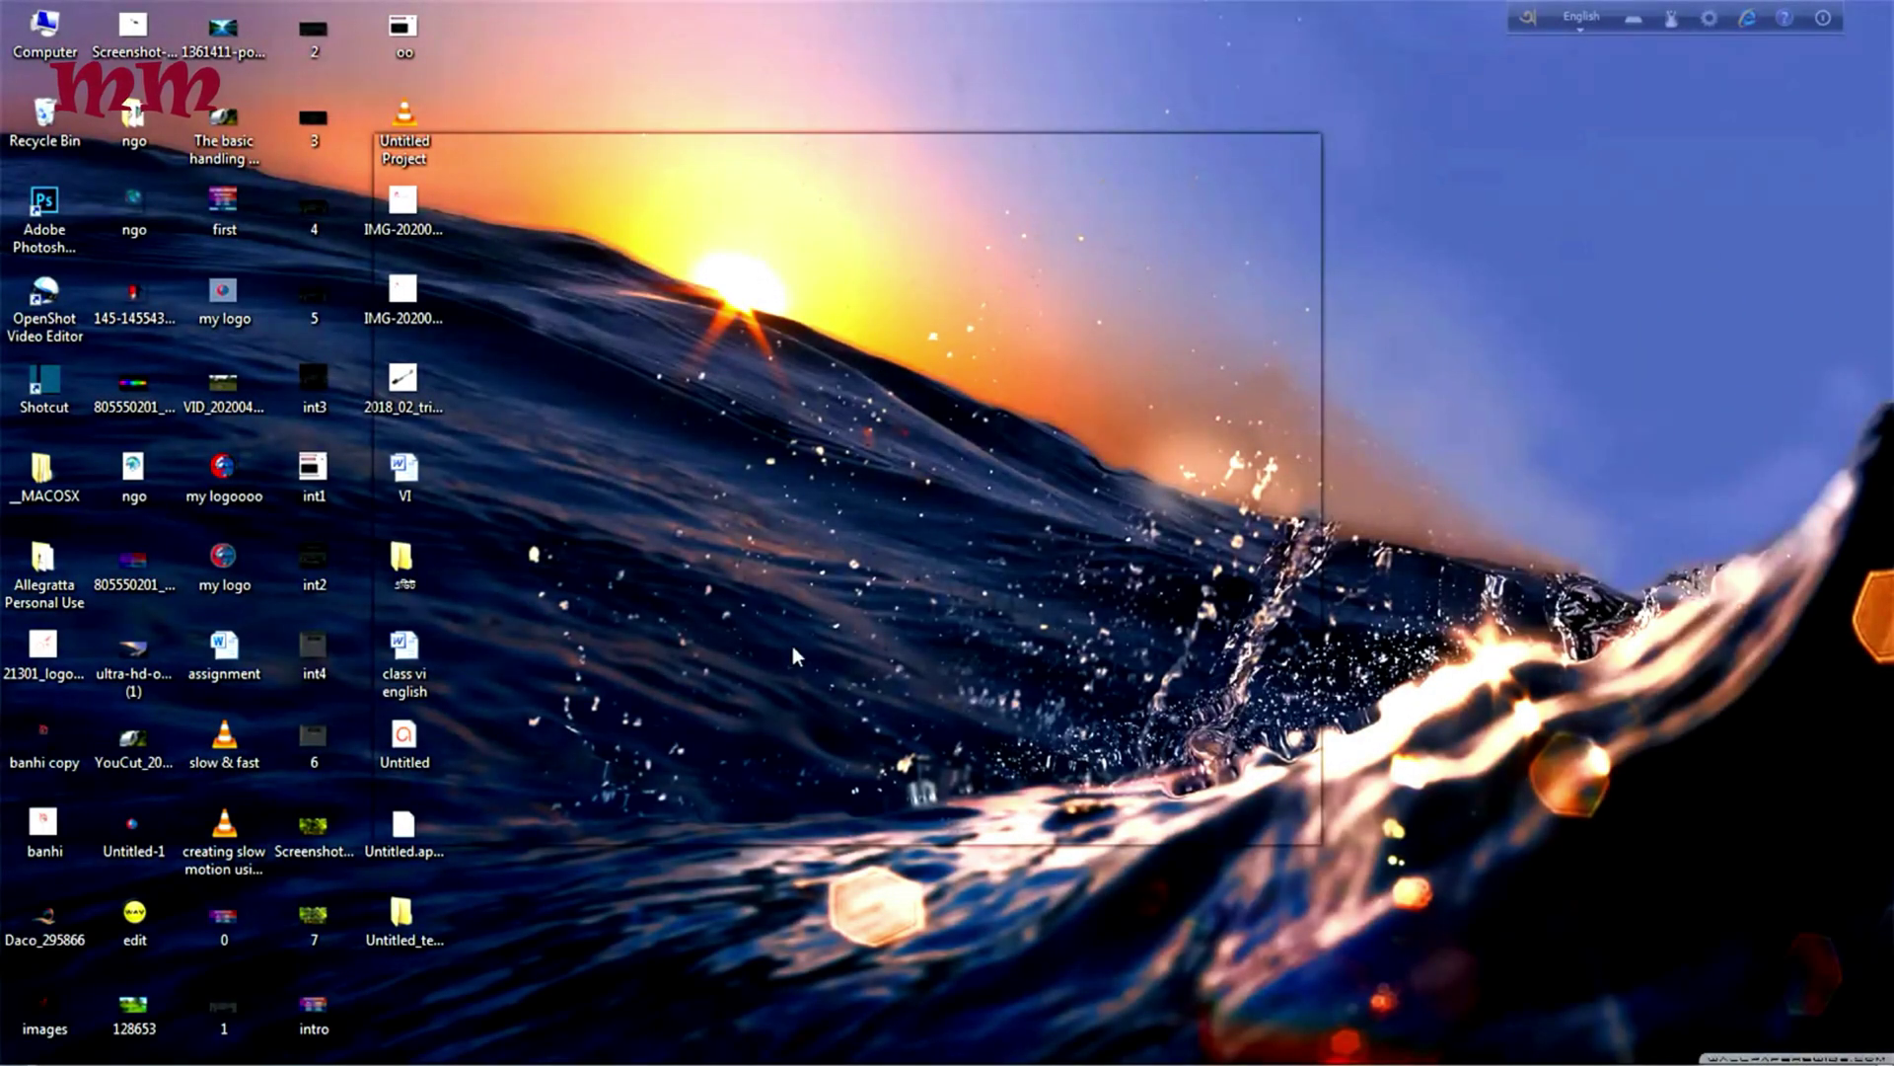
Right-click the OpenShot Video Editor shortcut on the desktop to show its menu.
{"action": "right_click", "coordinate": [53, 288]}
Launch OpenShot, dismiss the Audio Error message, and move the editor window.
{"action": "left_click", "coordinate": [109, 303]}
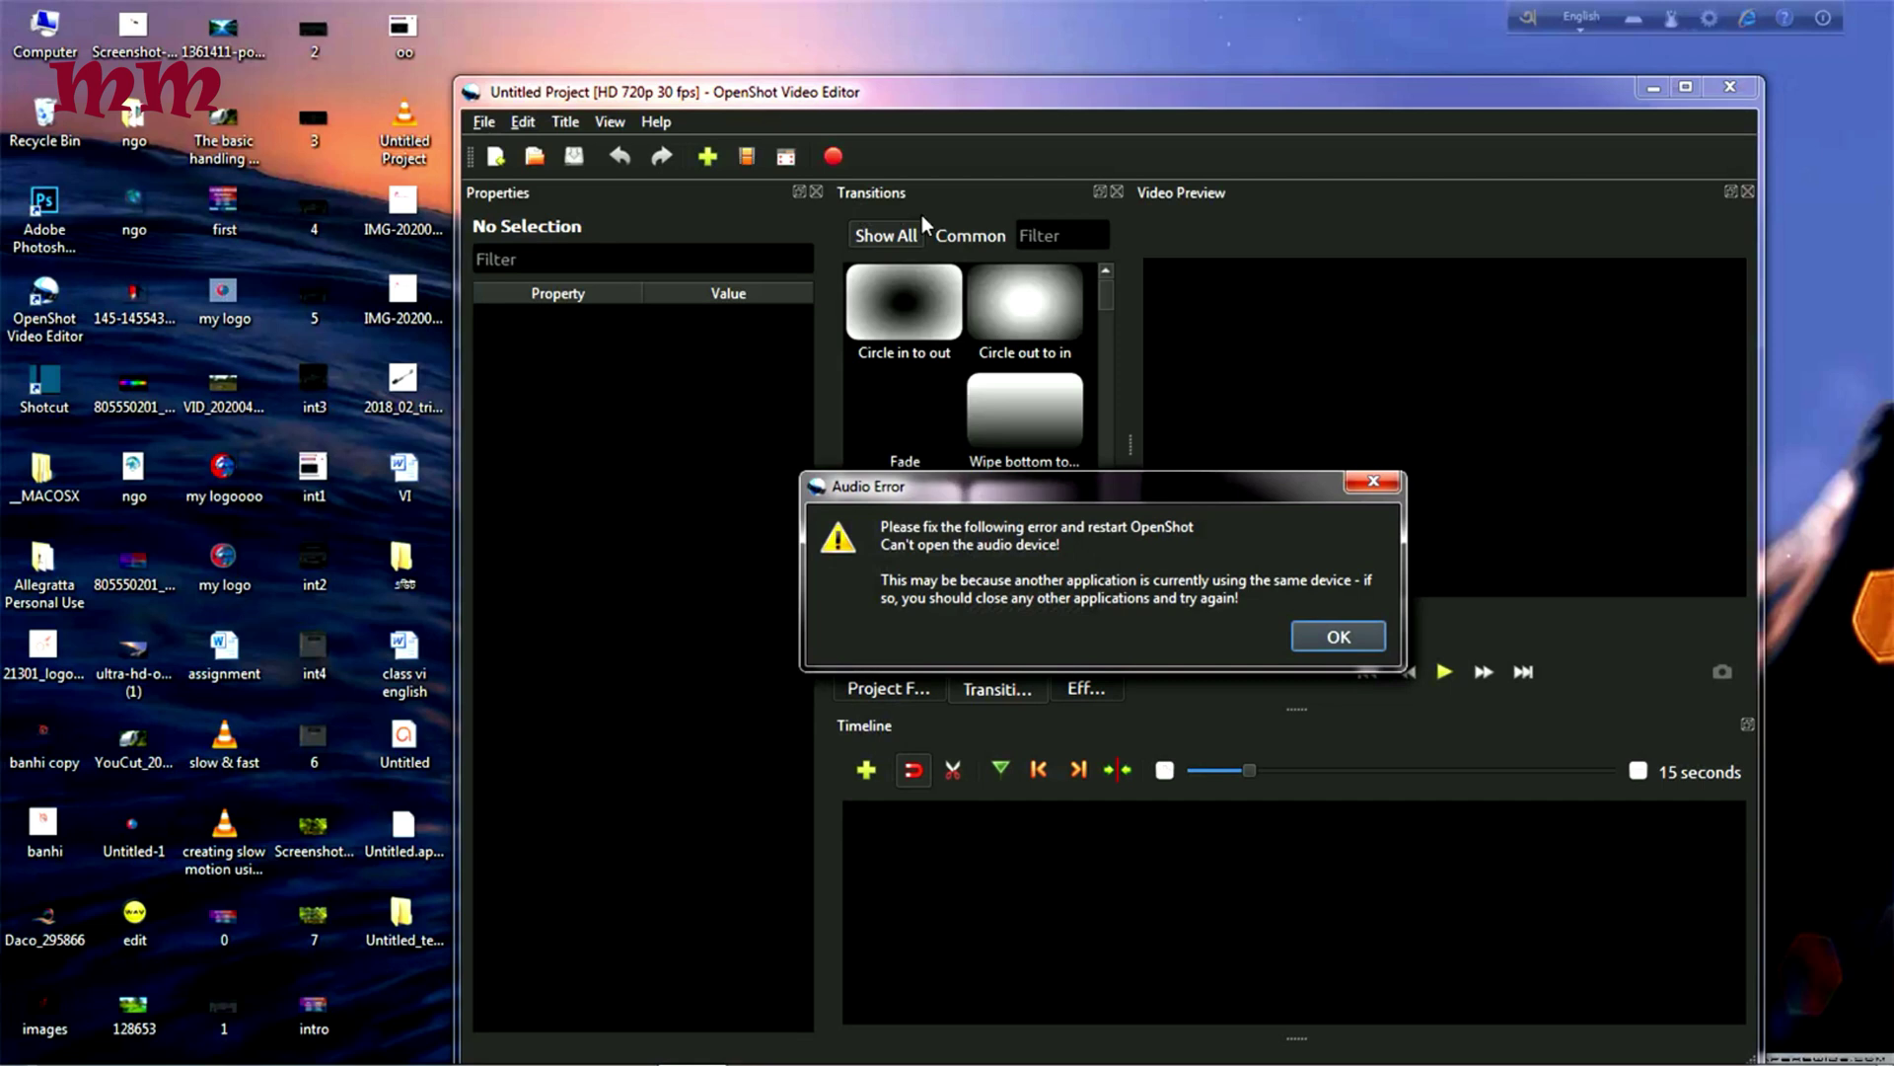
{"action": "left_click", "coordinate": [1367, 637]}
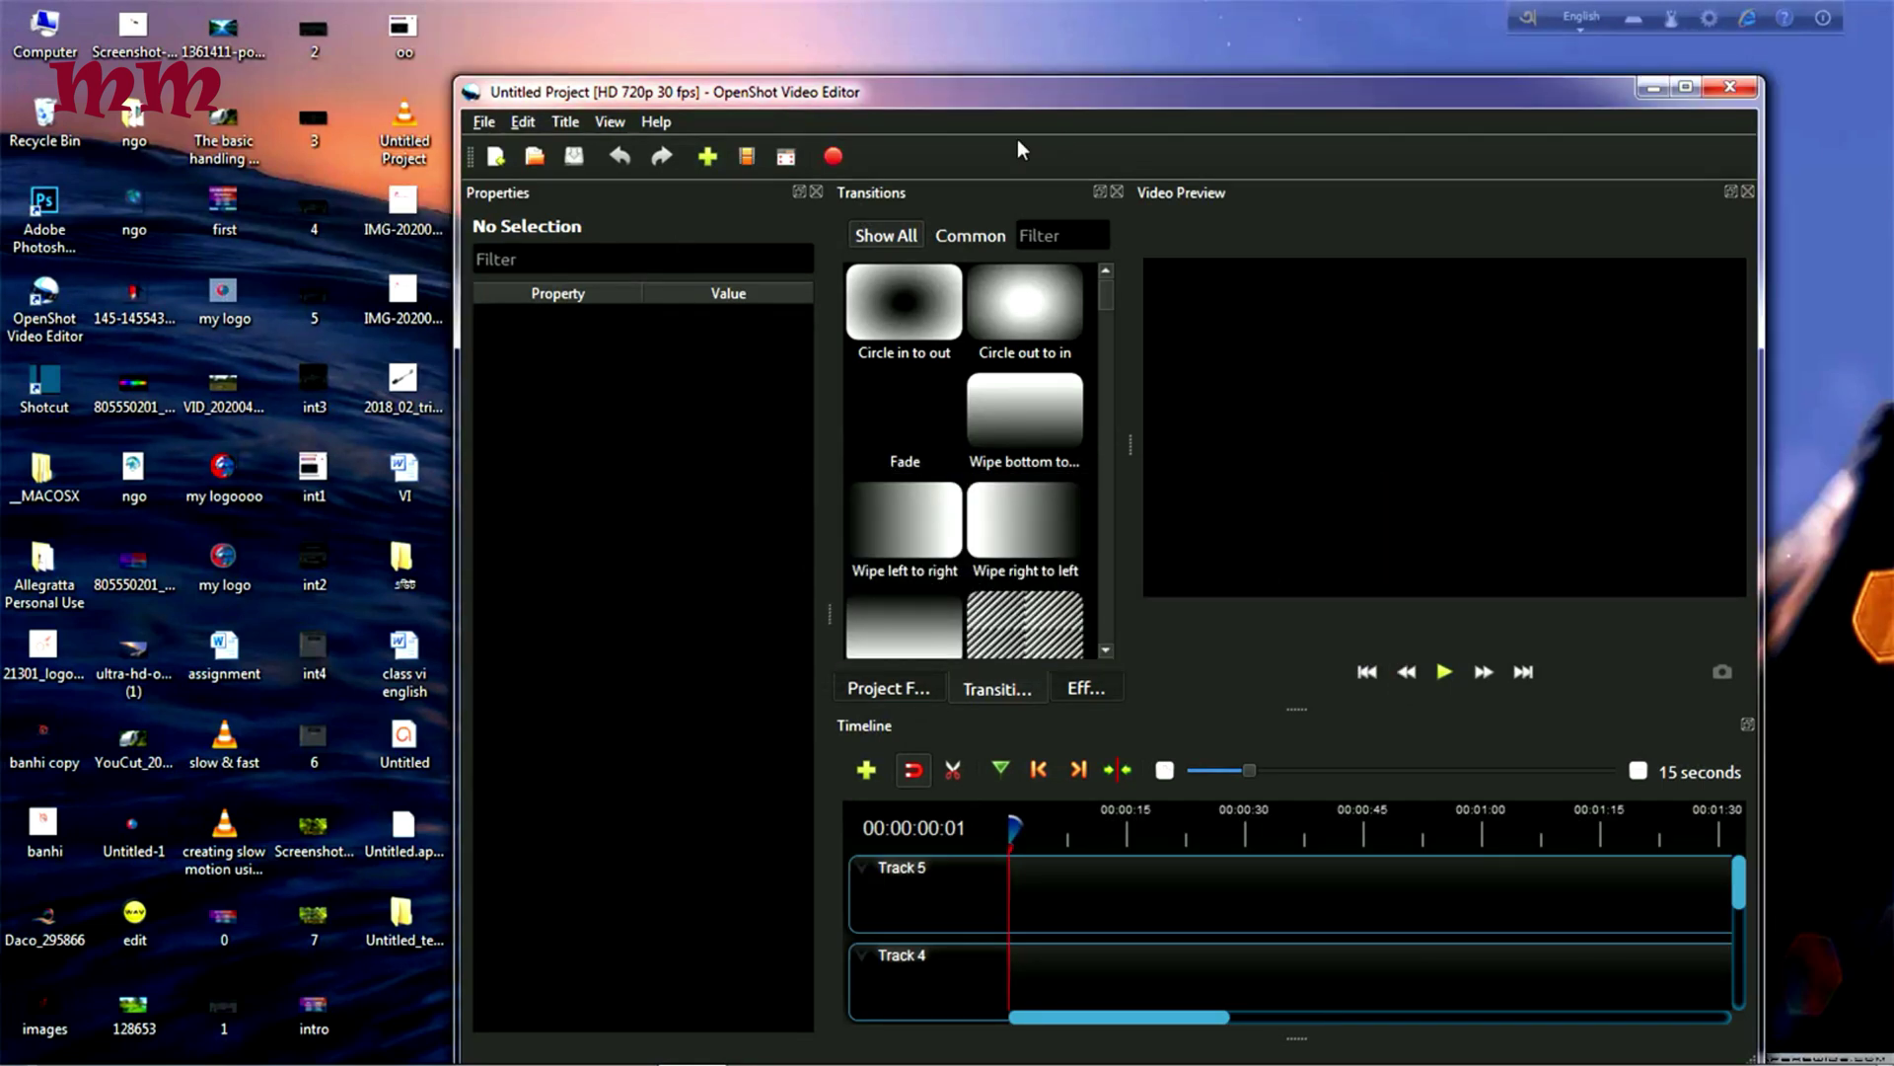
{"action": "left_click_drag", "start_coordinate": [980, 89], "coordinate": [1058, 63]}
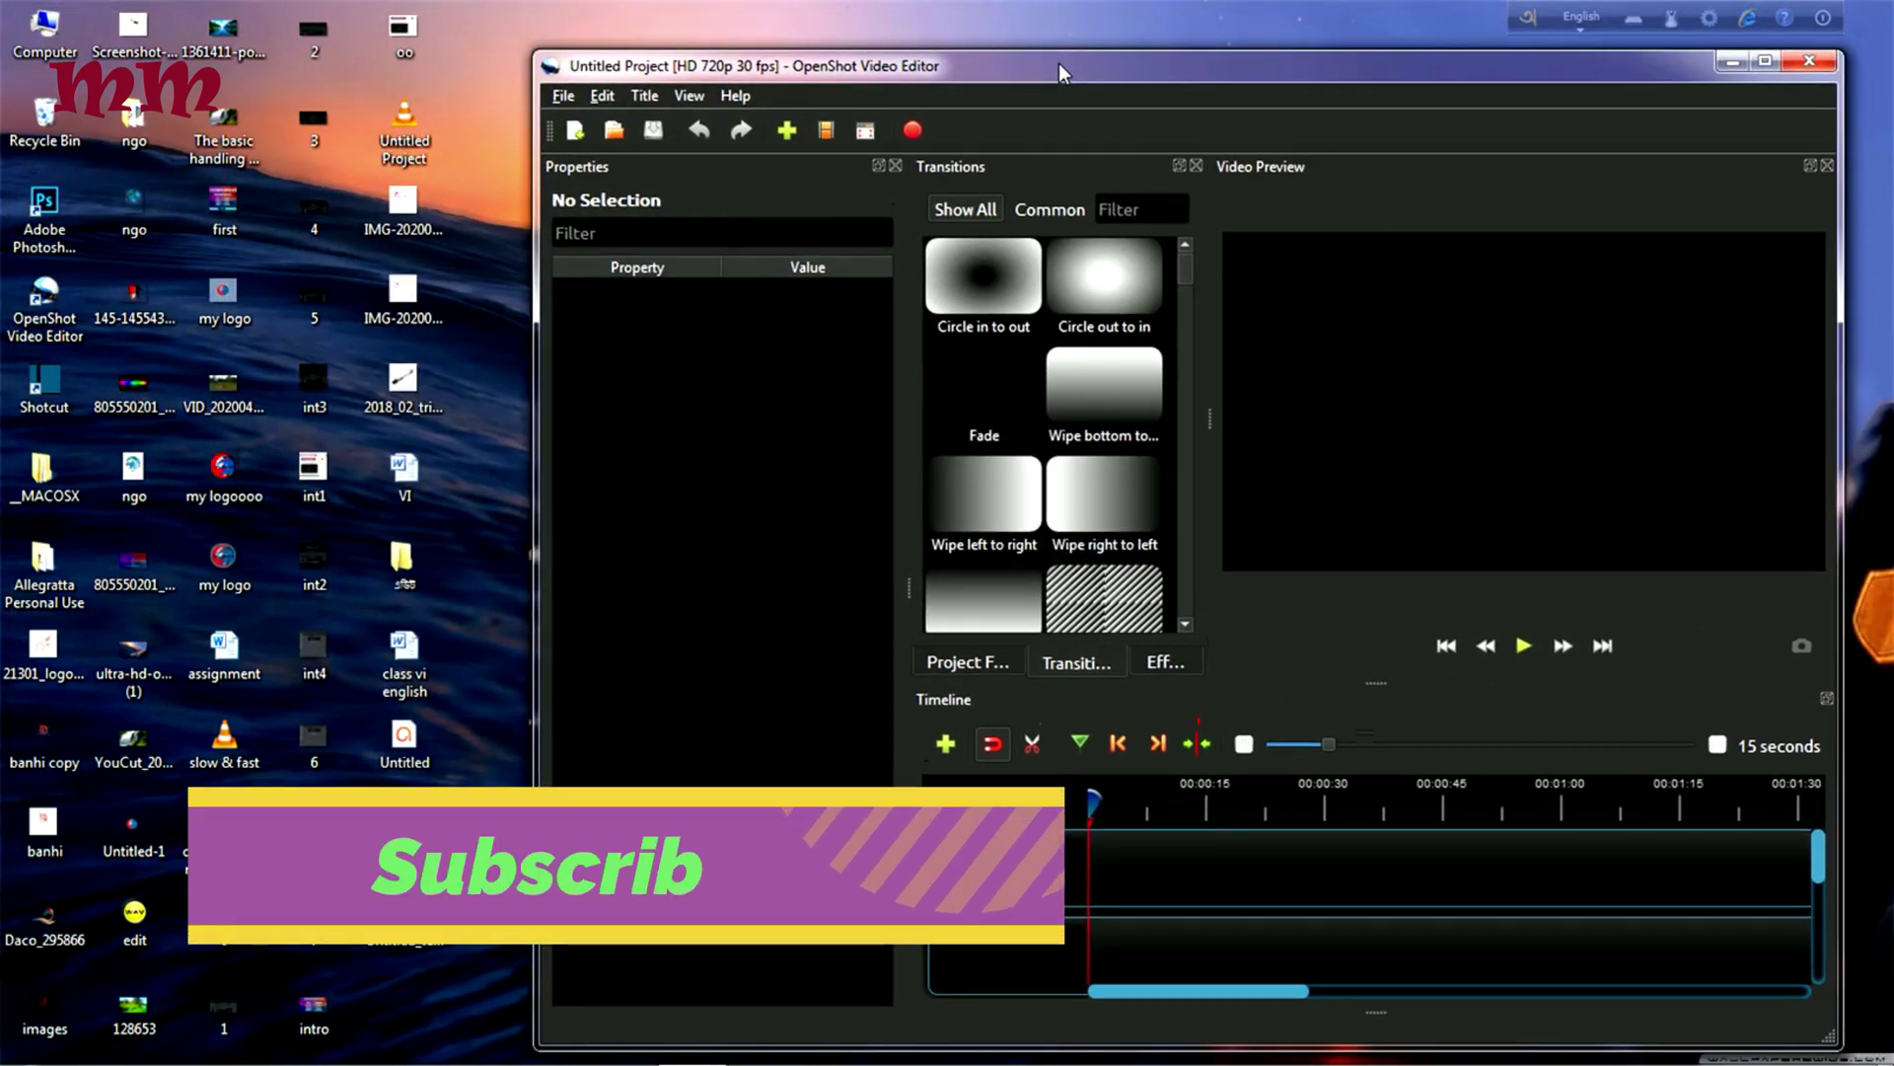
Exit the Avro Keyboard tool and nudge the editor window higher.
{"action": "left_click", "coordinate": [1530, 18]}
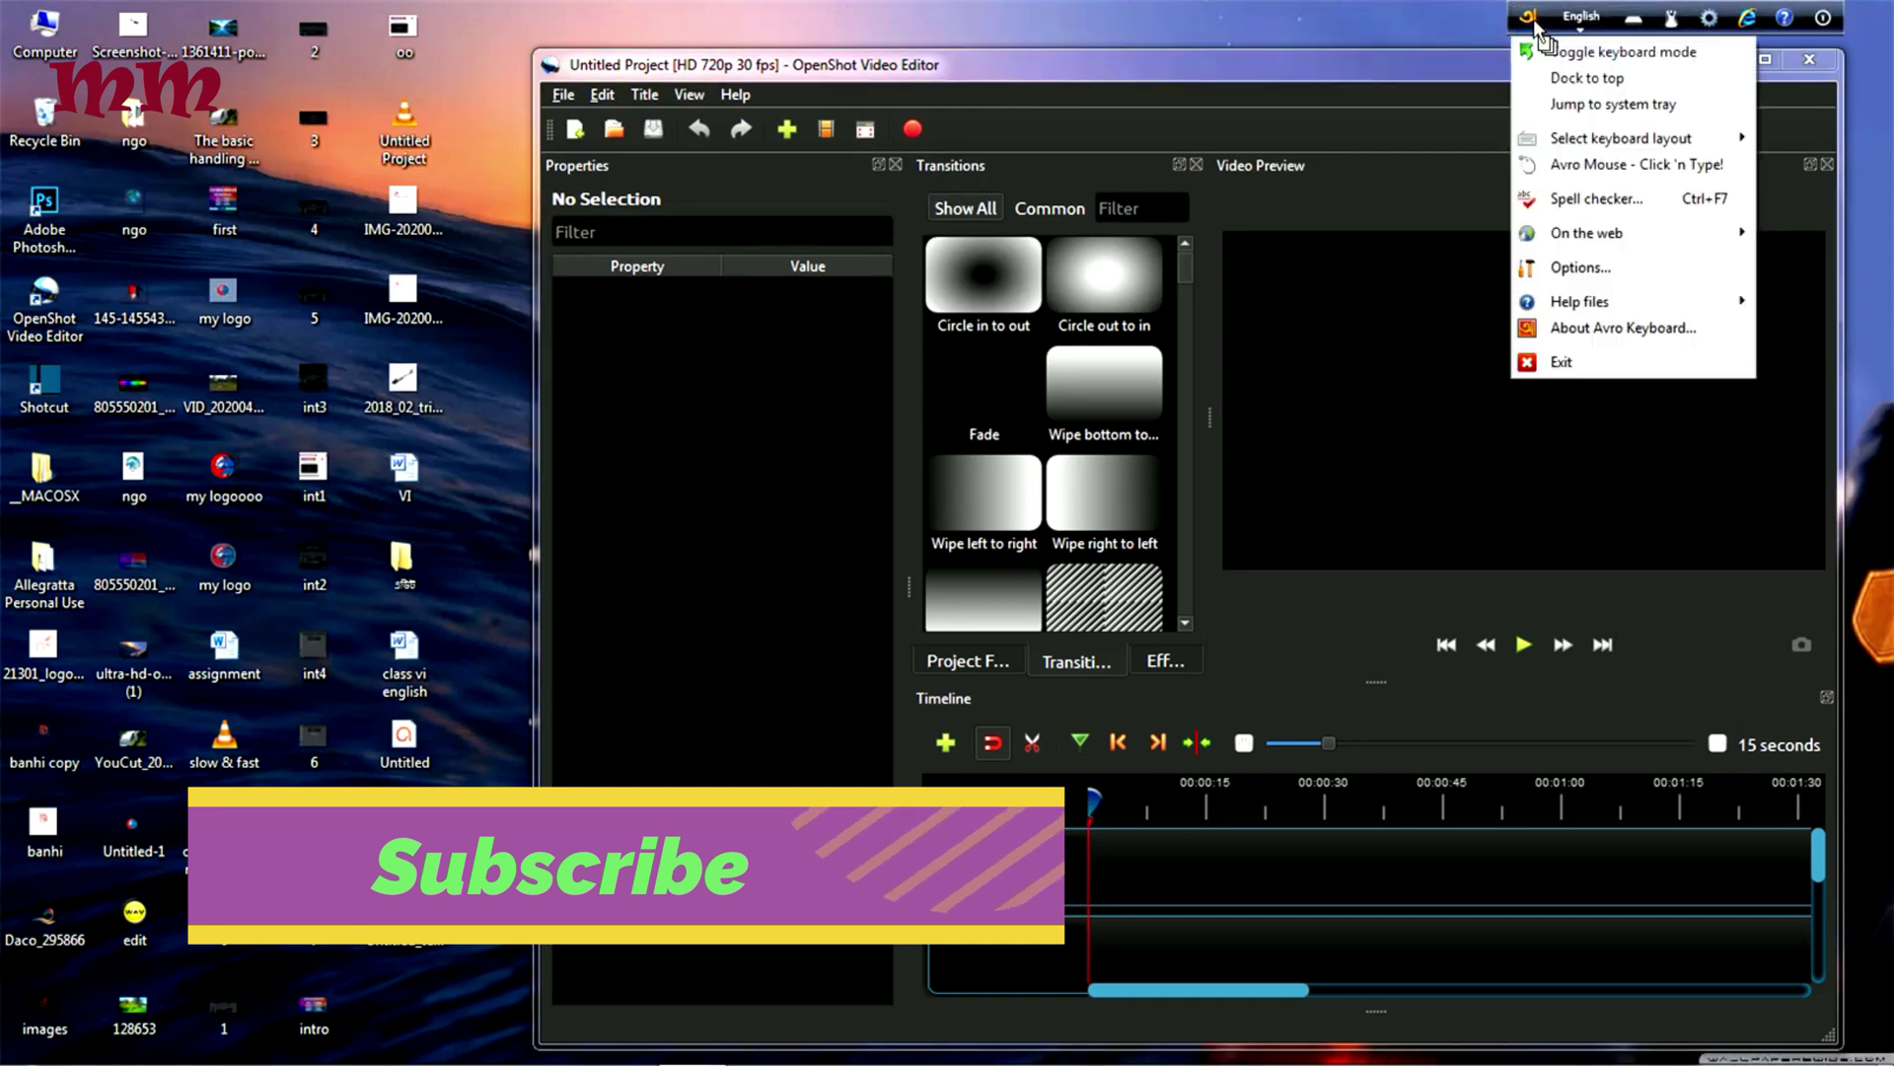
{"action": "left_click", "coordinate": [1561, 361]}
{"action": "left_click_drag", "start_coordinate": [1300, 63], "coordinate": [1308, 23]}
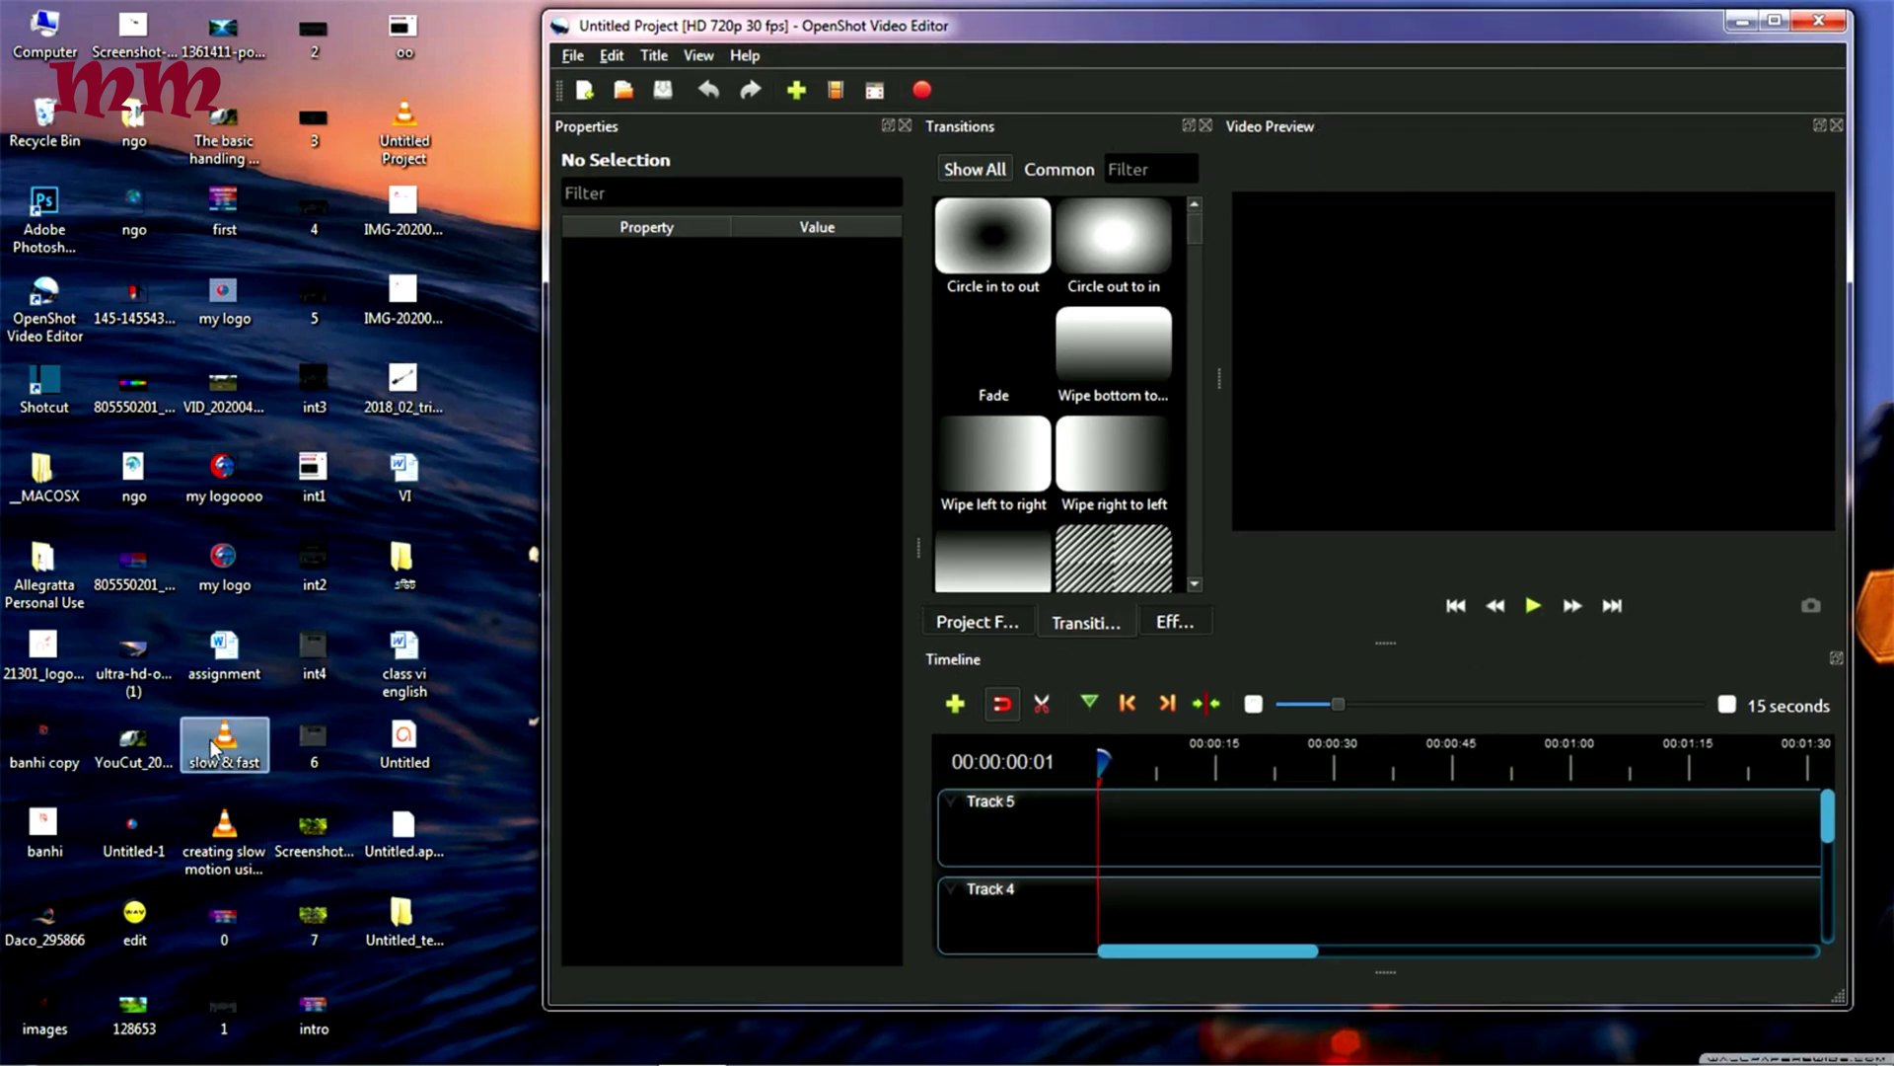
Drag slow_fast.mp4 from the desktop onto Track 1 and align it to position 0.00.
{"action": "mouse_move", "coordinate": [213, 750]}
{"action": "left_mouse_down"}
{"action": "mouse_move", "coordinate": [680, 764]}
{"action": "mouse_move", "coordinate": [341, 715]}
{"action": "mouse_move", "coordinate": [212, 760]}
{"action": "left_mouse_up"}
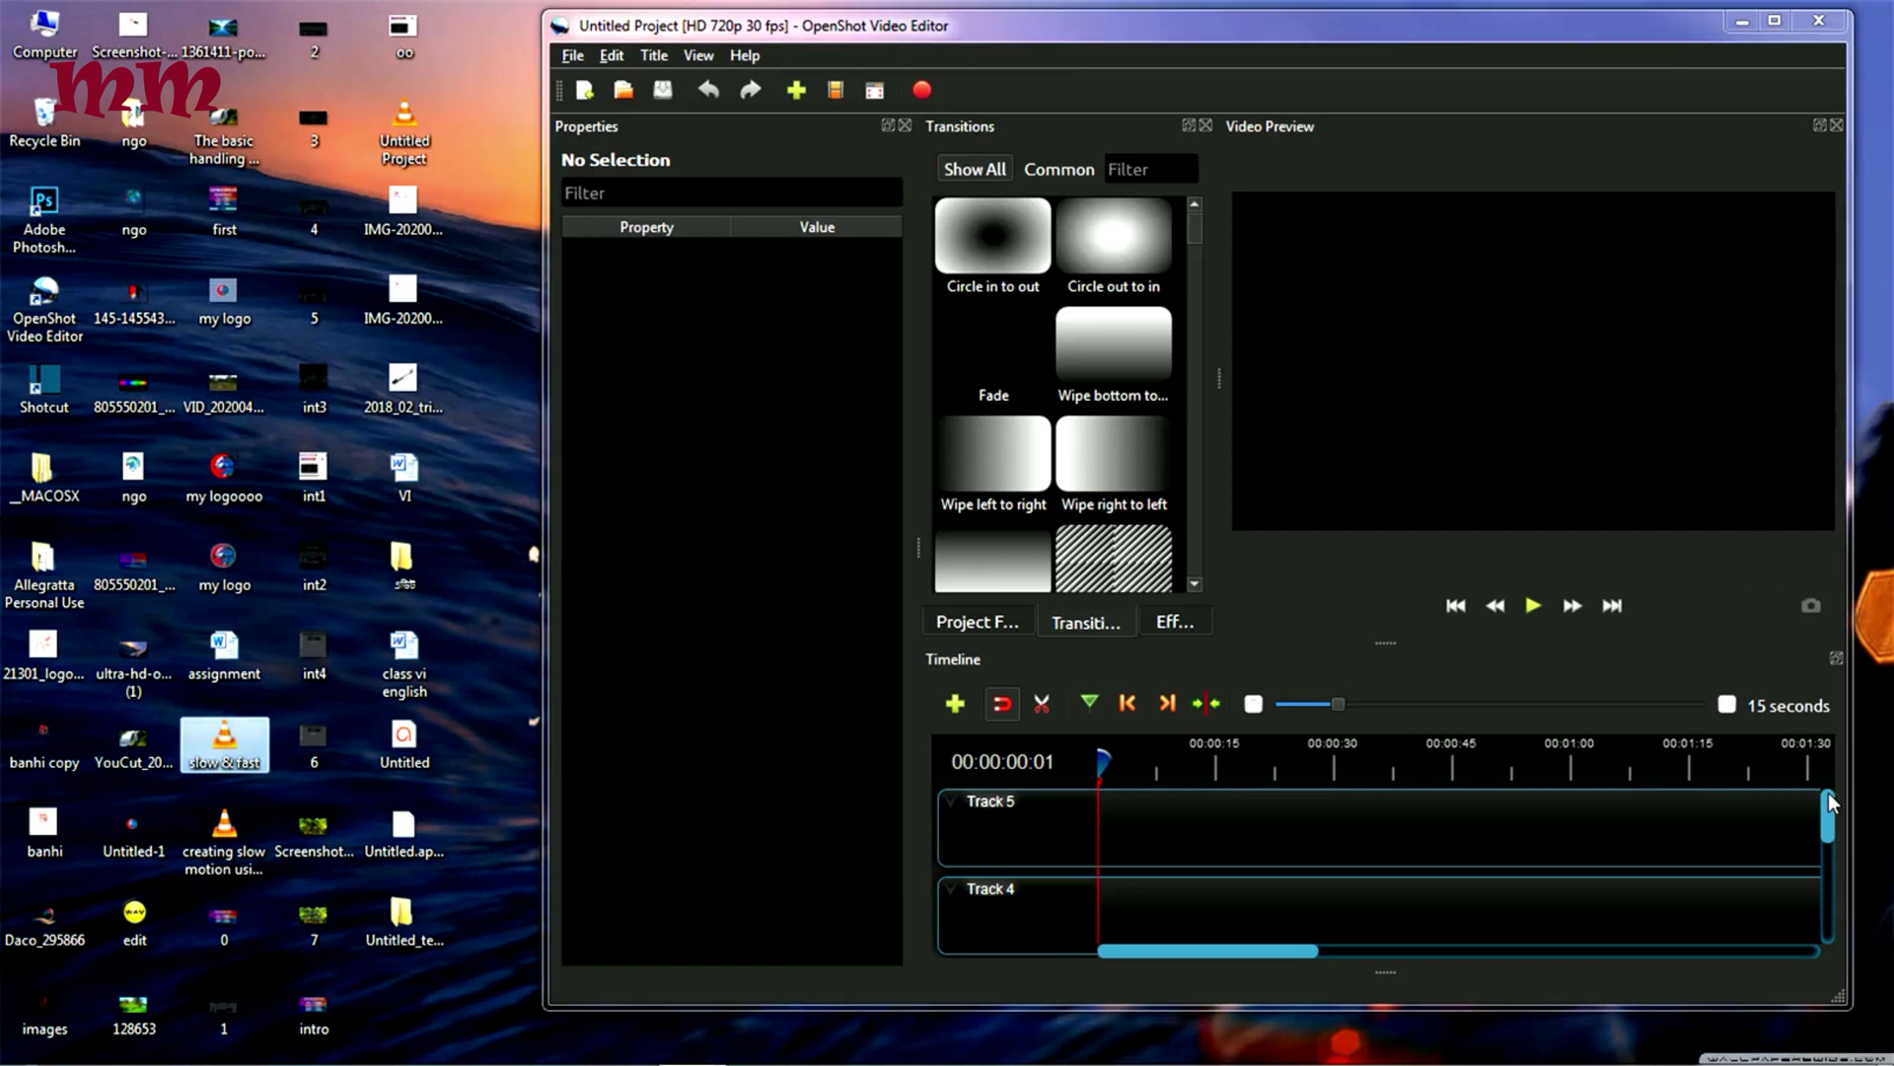
{"action": "left_click_drag", "start_coordinate": [1829, 802], "coordinate": [1811, 904]}
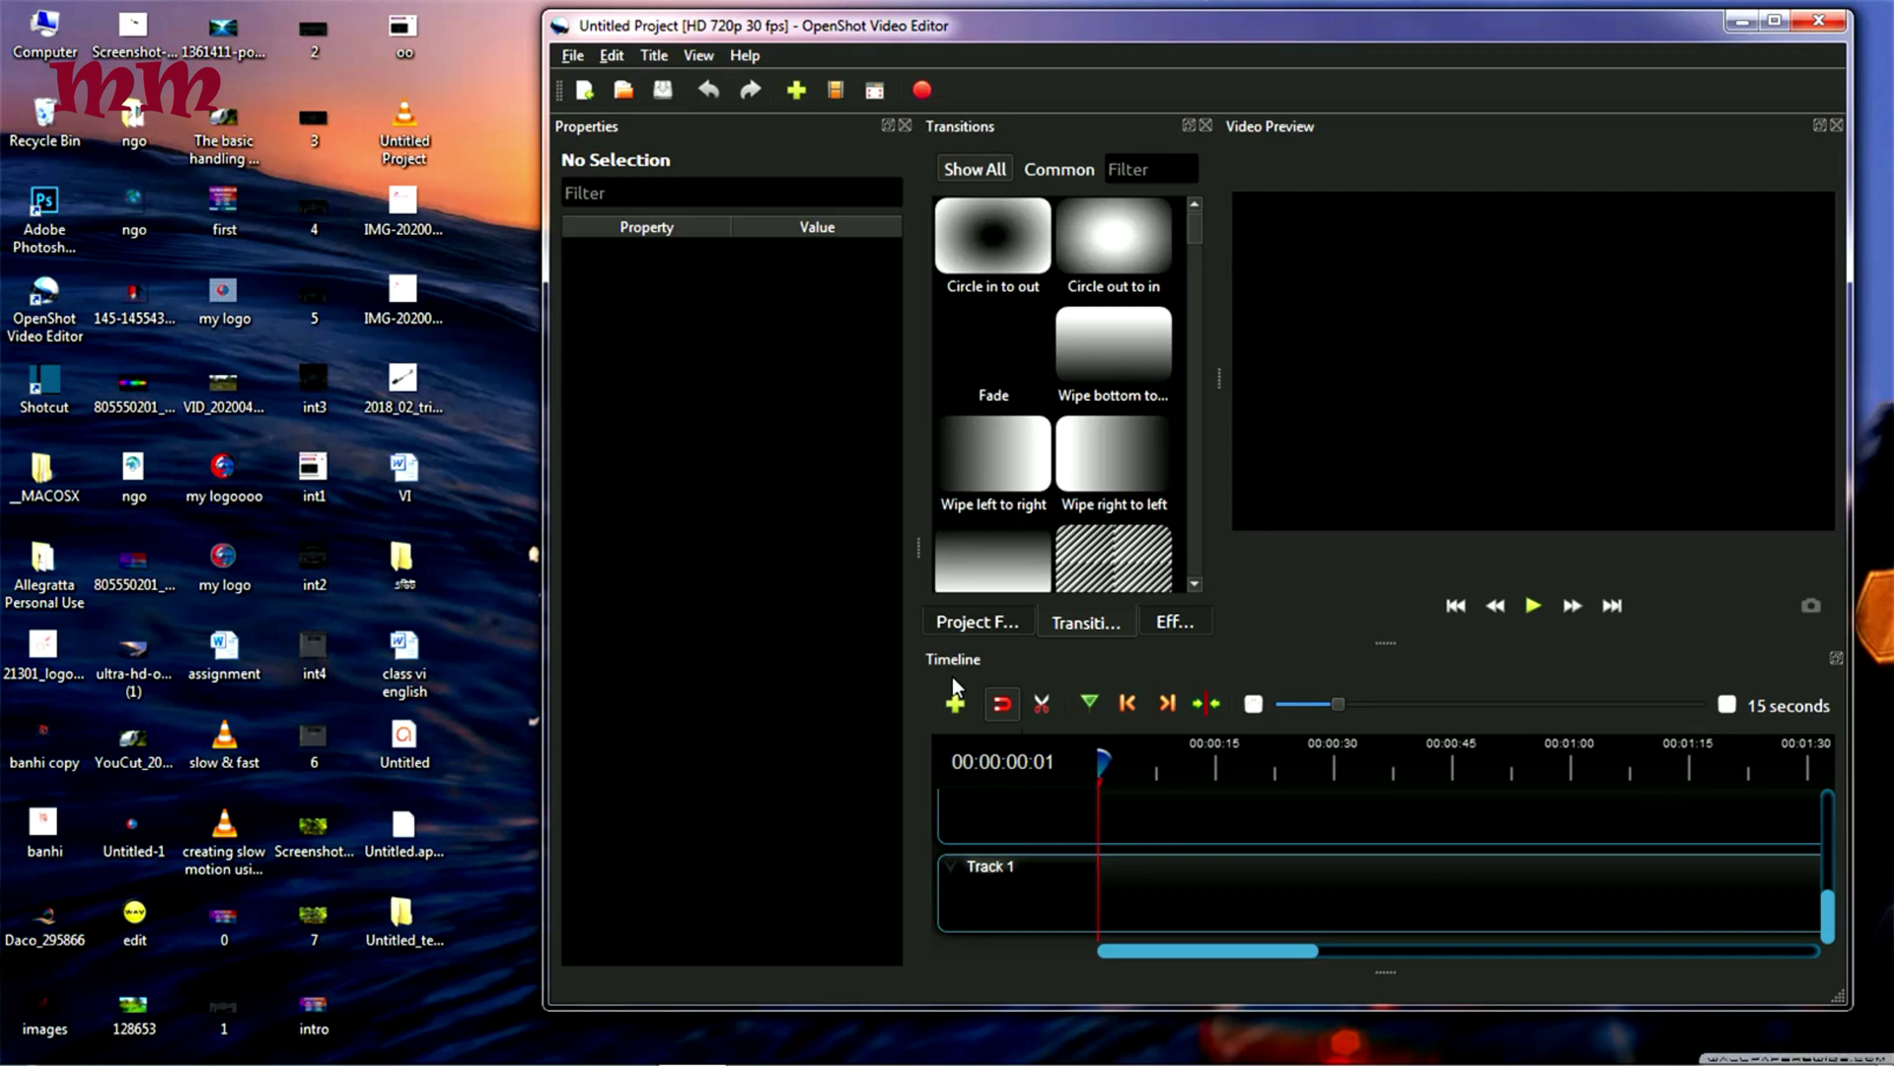
{"action": "left_click_drag", "start_coordinate": [223, 751], "coordinate": [1134, 892]}
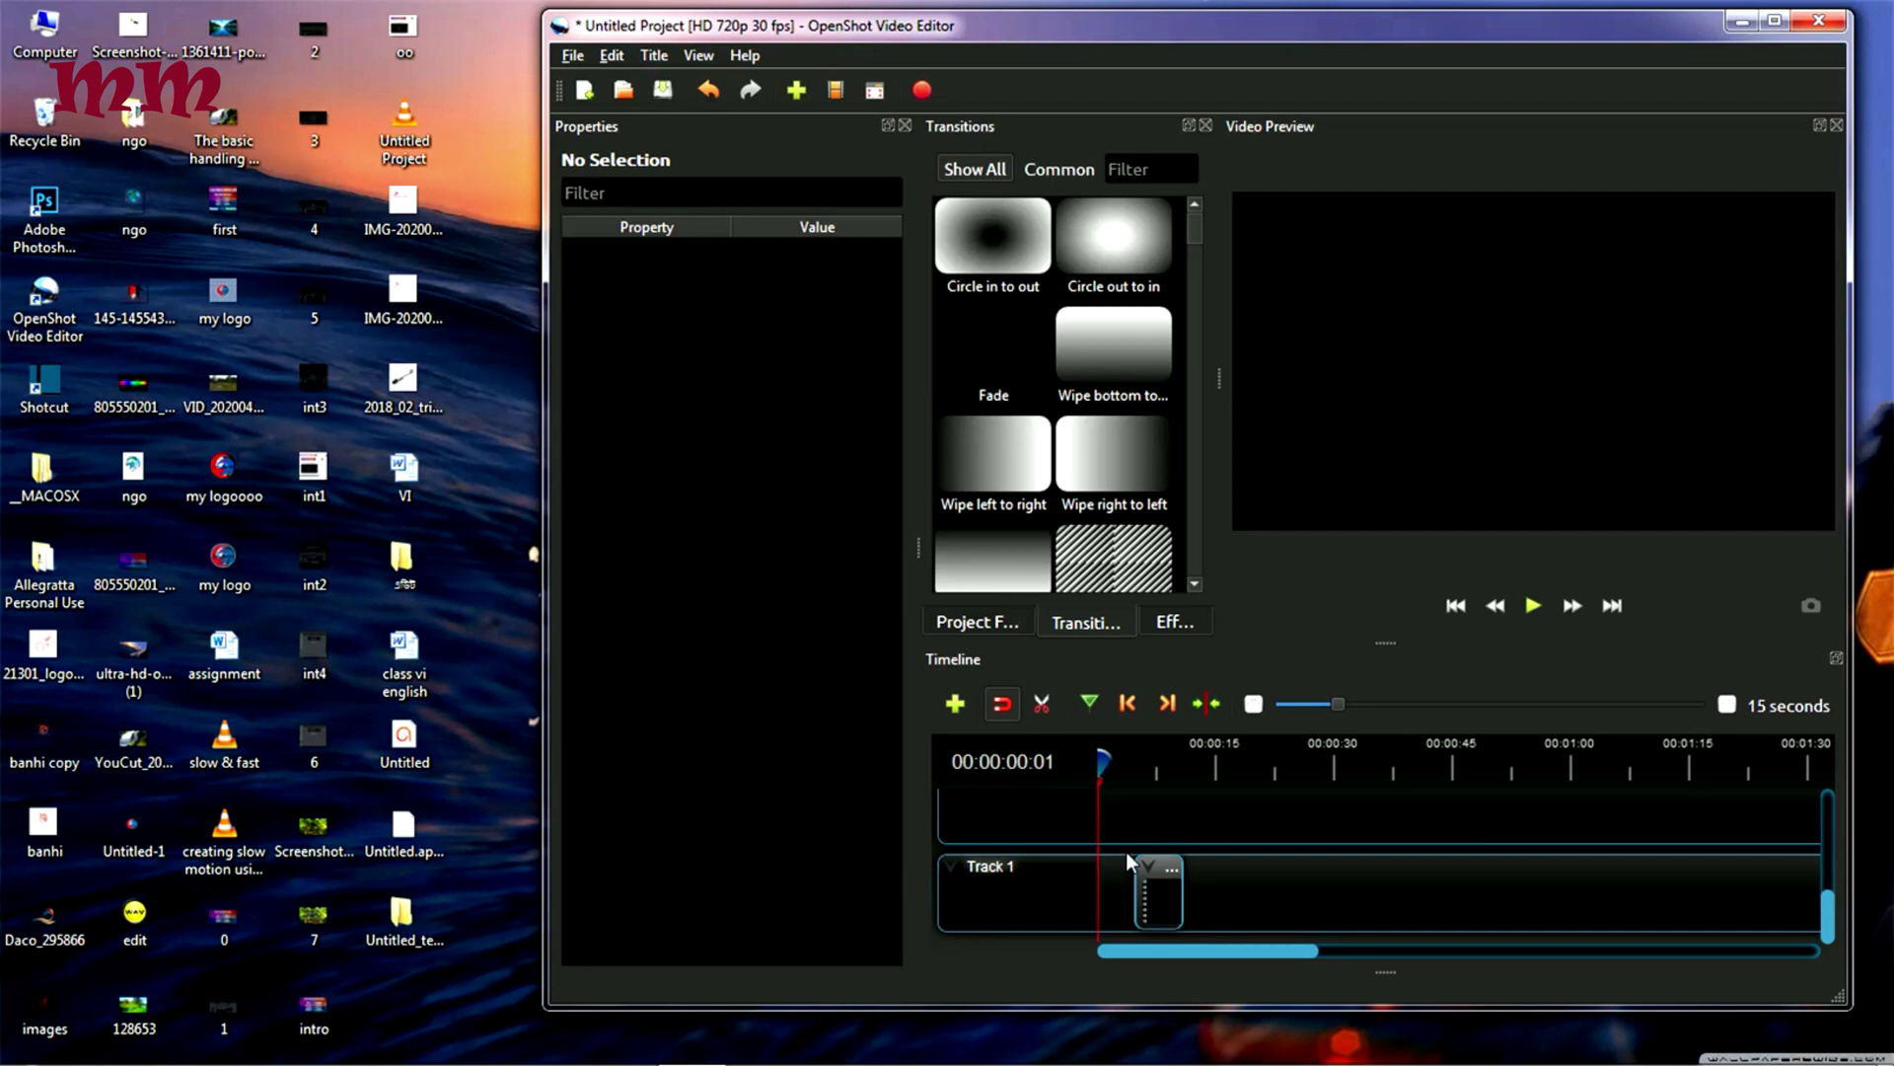
{"action": "left_click_drag", "start_coordinate": [1165, 900], "coordinate": [1146, 883]}
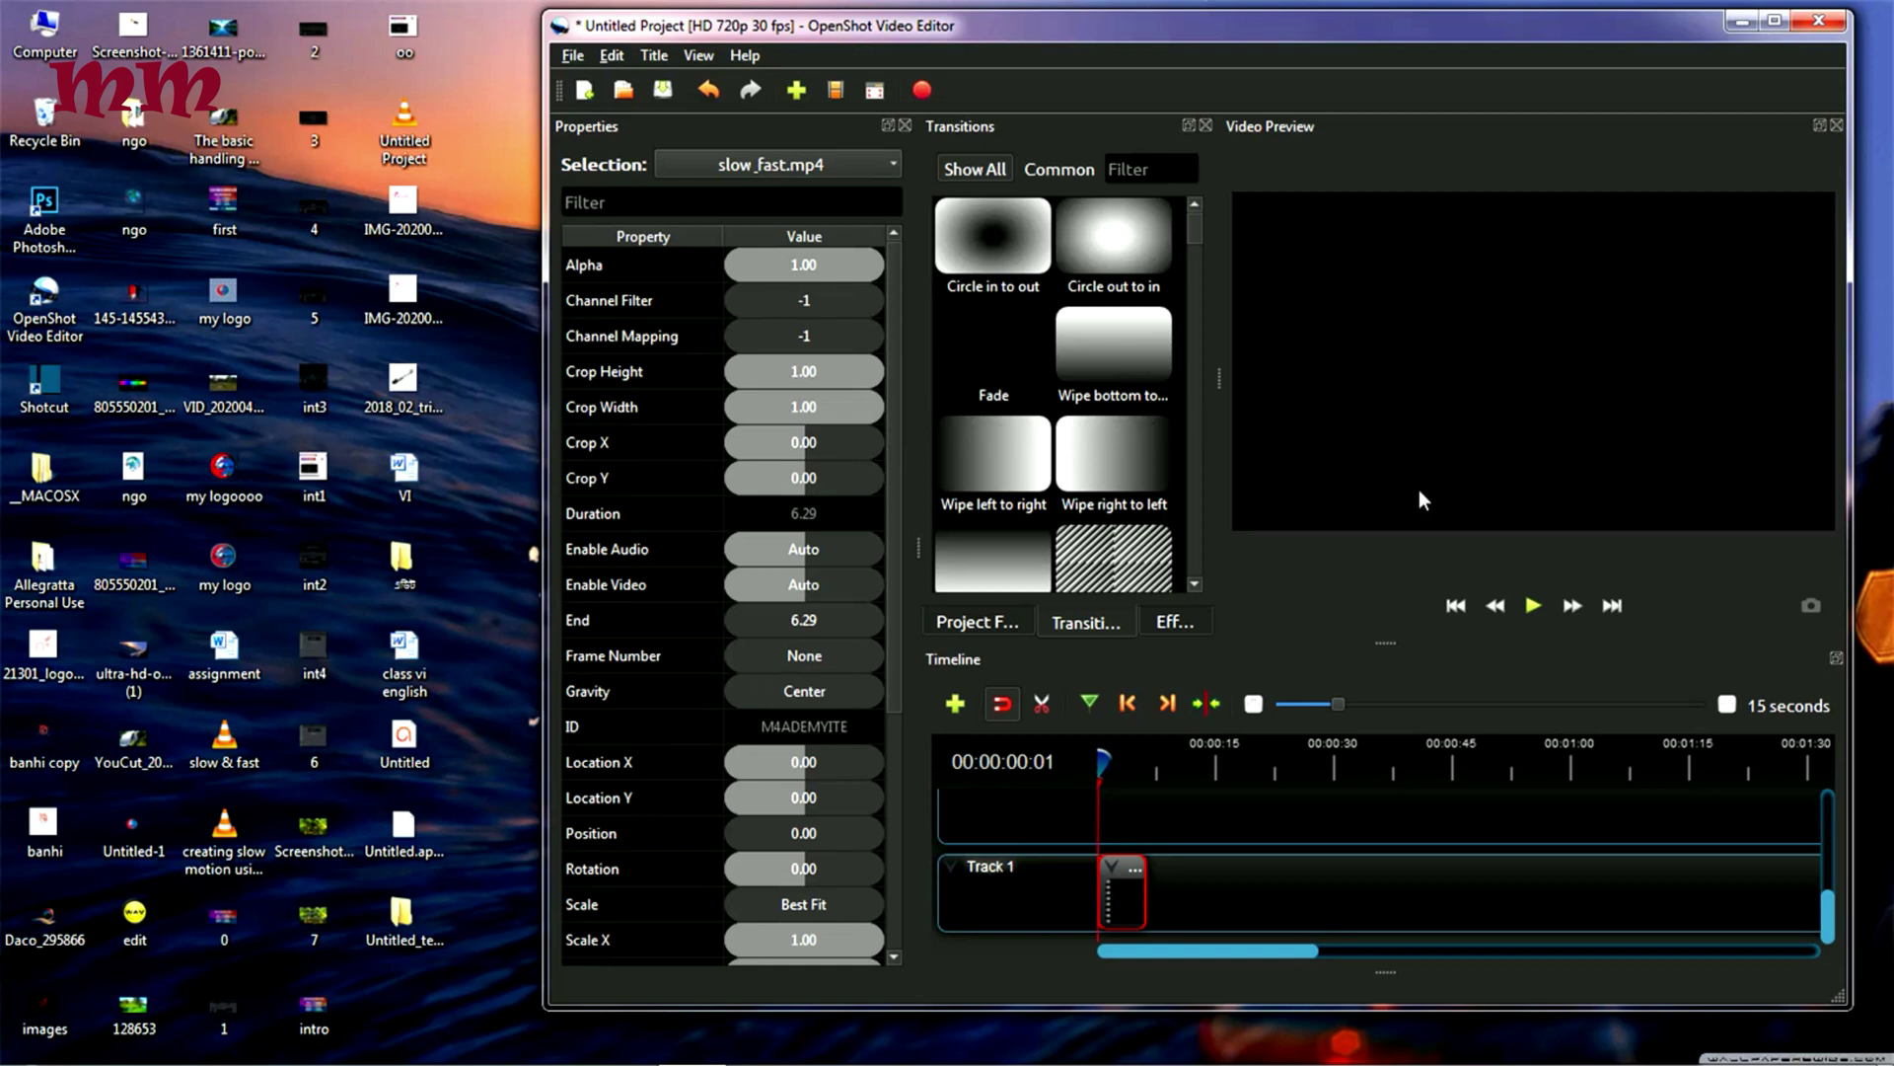
Play the slow_fast.mp4 preview, then switch on the Razor tool.
{"action": "left_click", "coordinate": [1533, 605]}
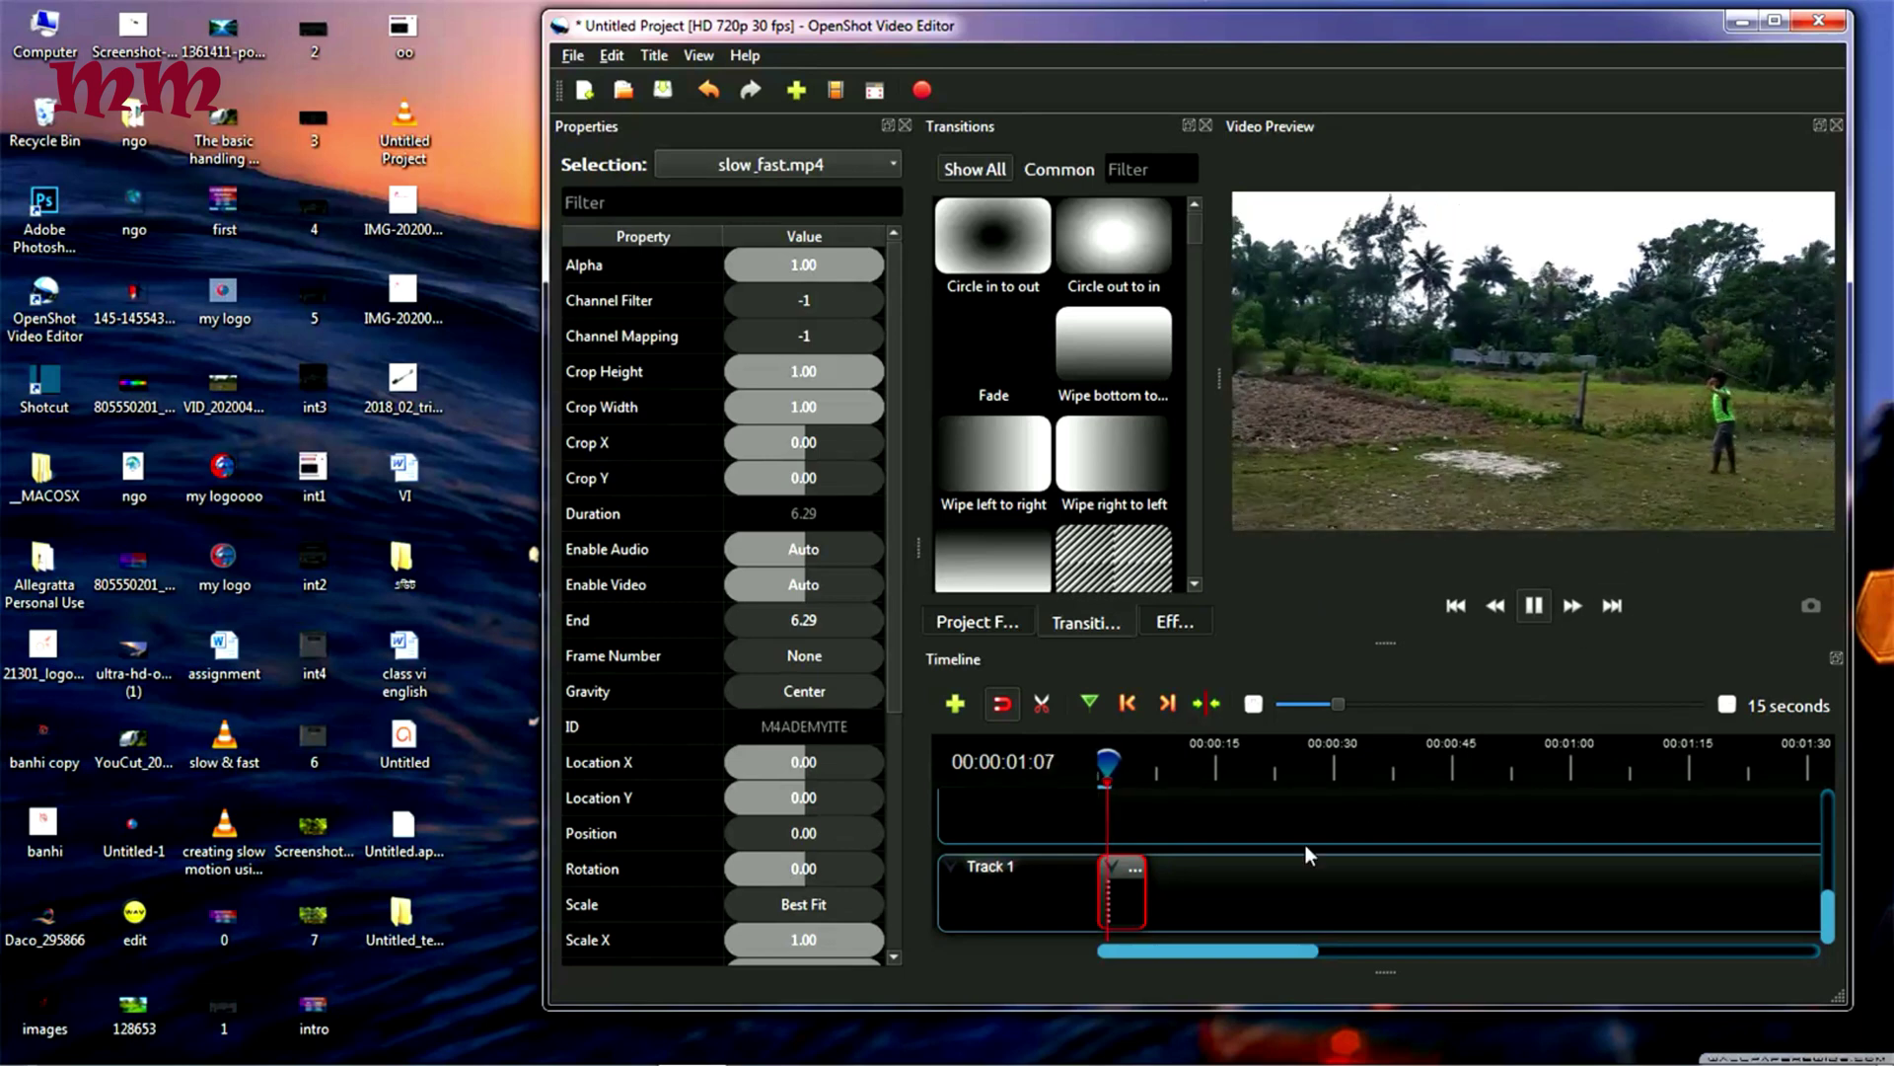
{"action": "left_click", "coordinate": [1039, 707]}
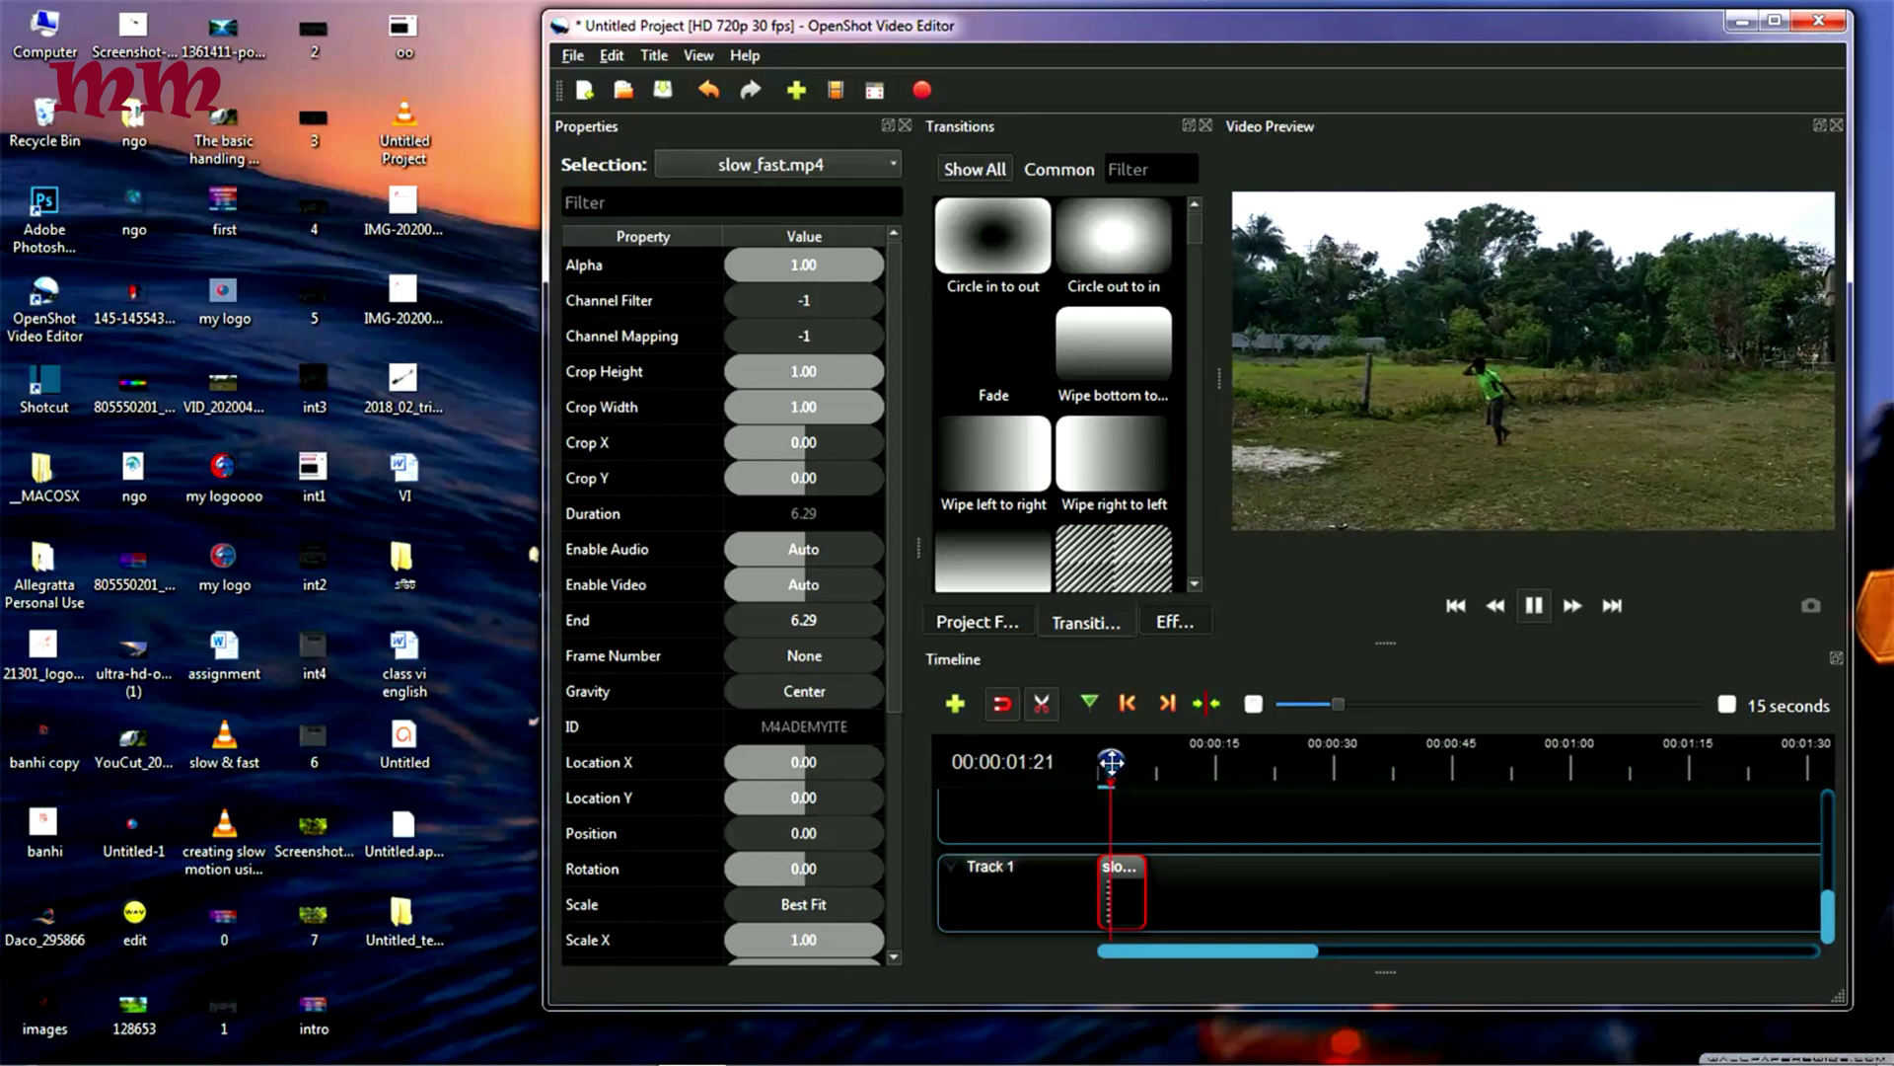
Razor-split the Track 1 clip so the first piece ends at 2.27 s, then replay from the start.
{"action": "left_click_drag", "start_coordinate": [1111, 761], "coordinate": [1204, 761]}
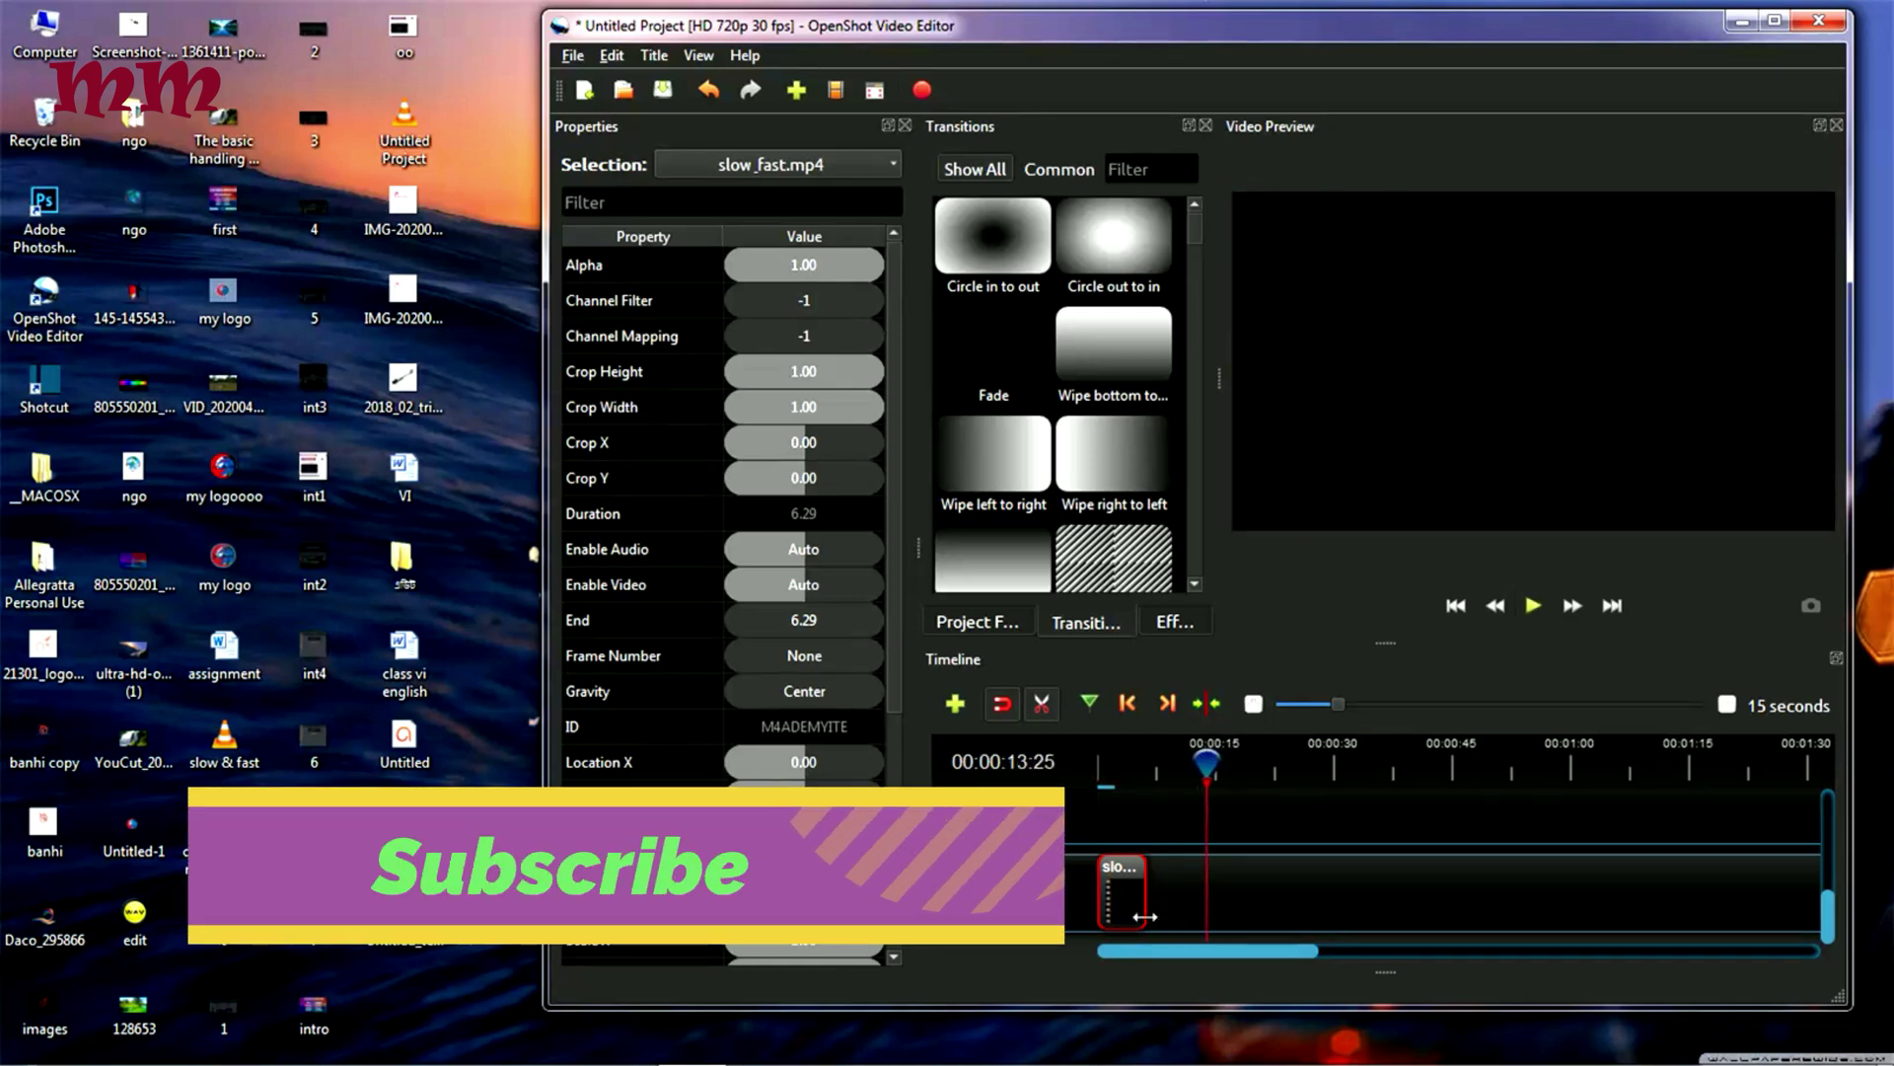
{"action": "left_click", "coordinate": [1116, 869]}
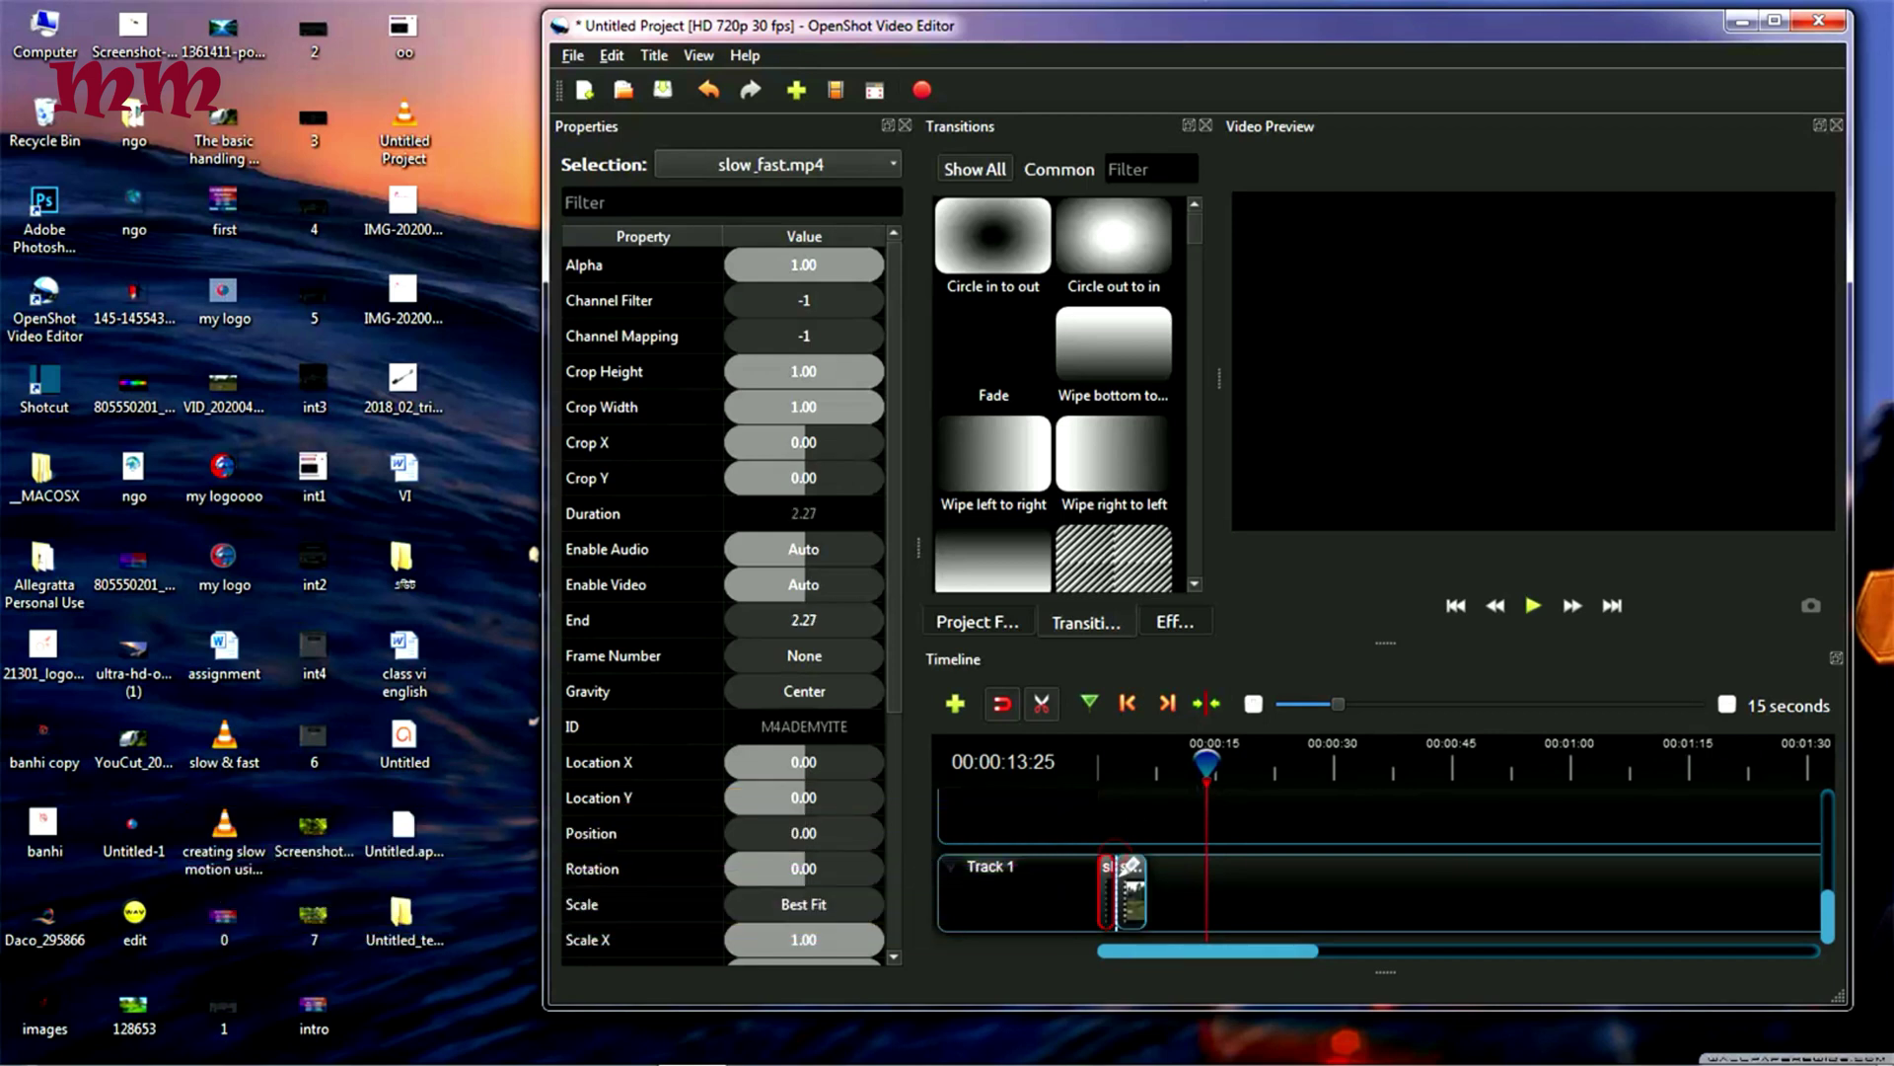
{"action": "left_click_drag", "start_coordinate": [1208, 758], "coordinate": [1070, 778]}
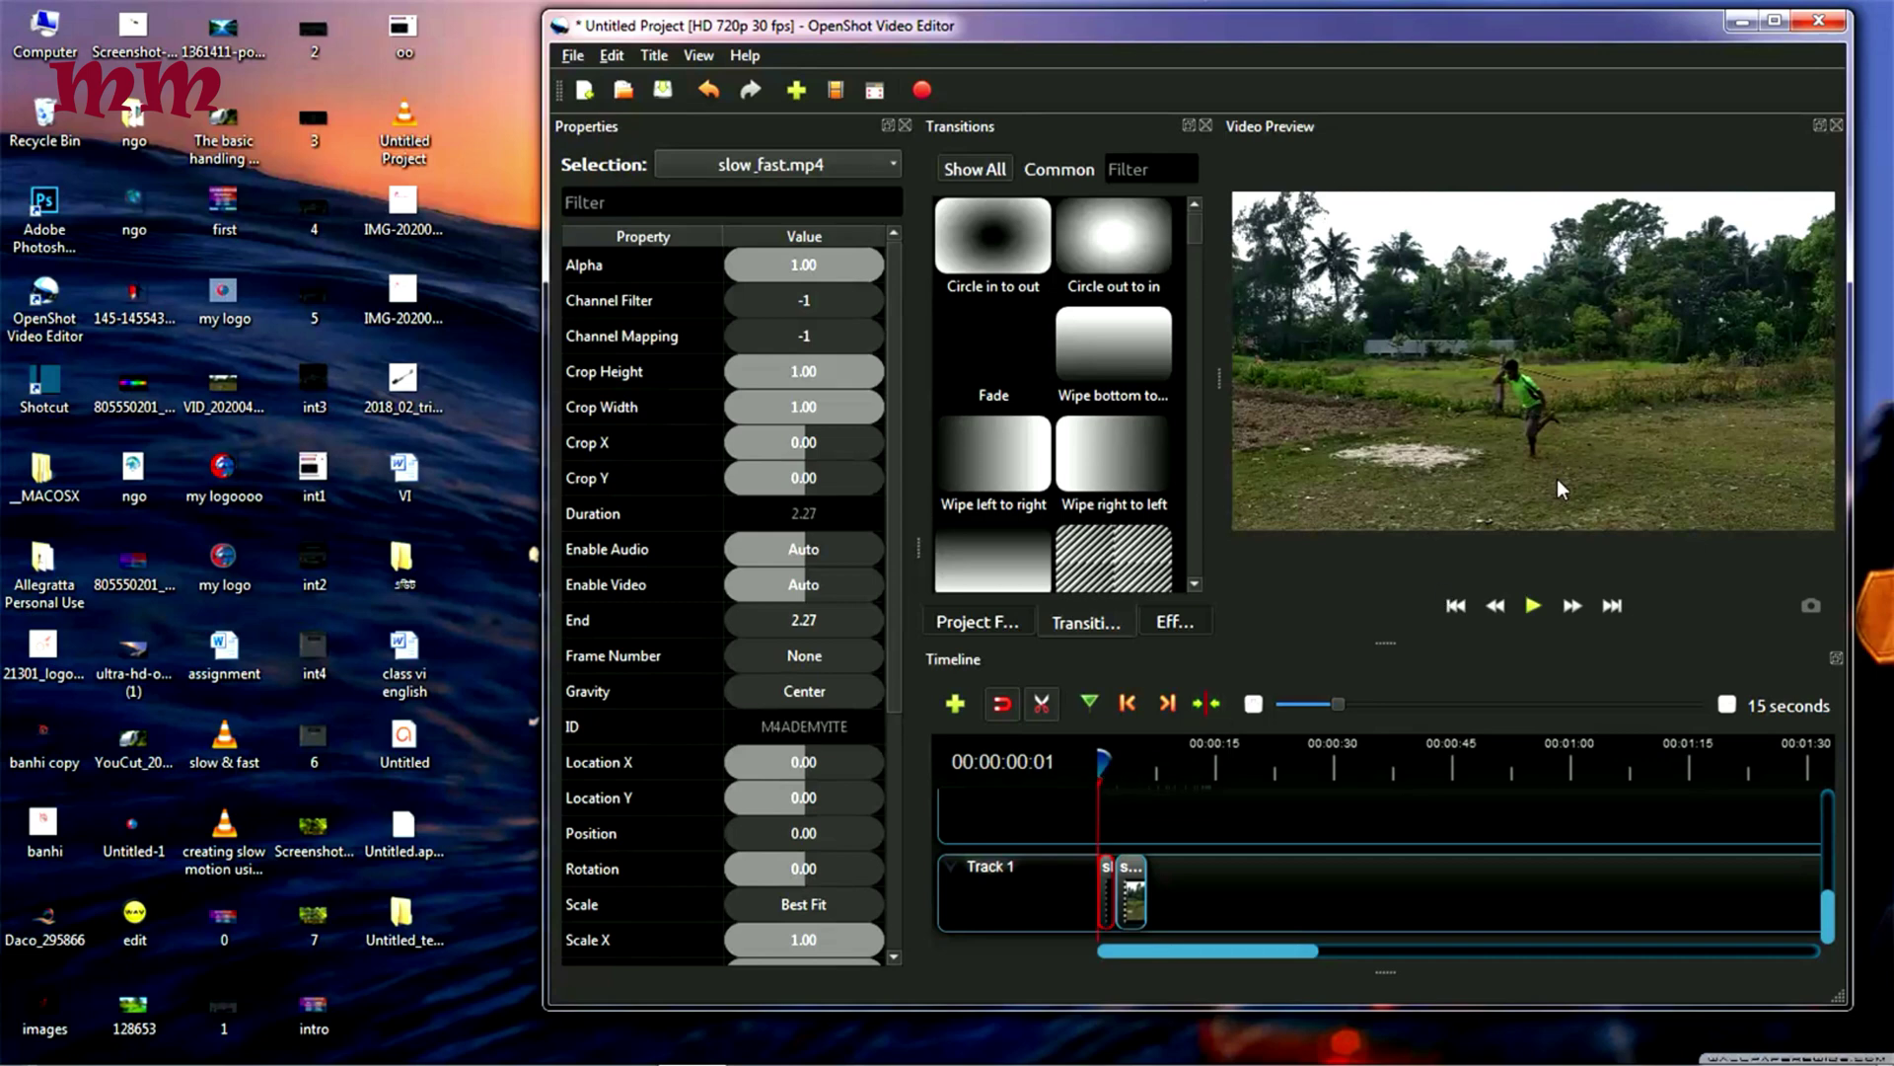
{"action": "left_click", "coordinate": [1533, 606]}
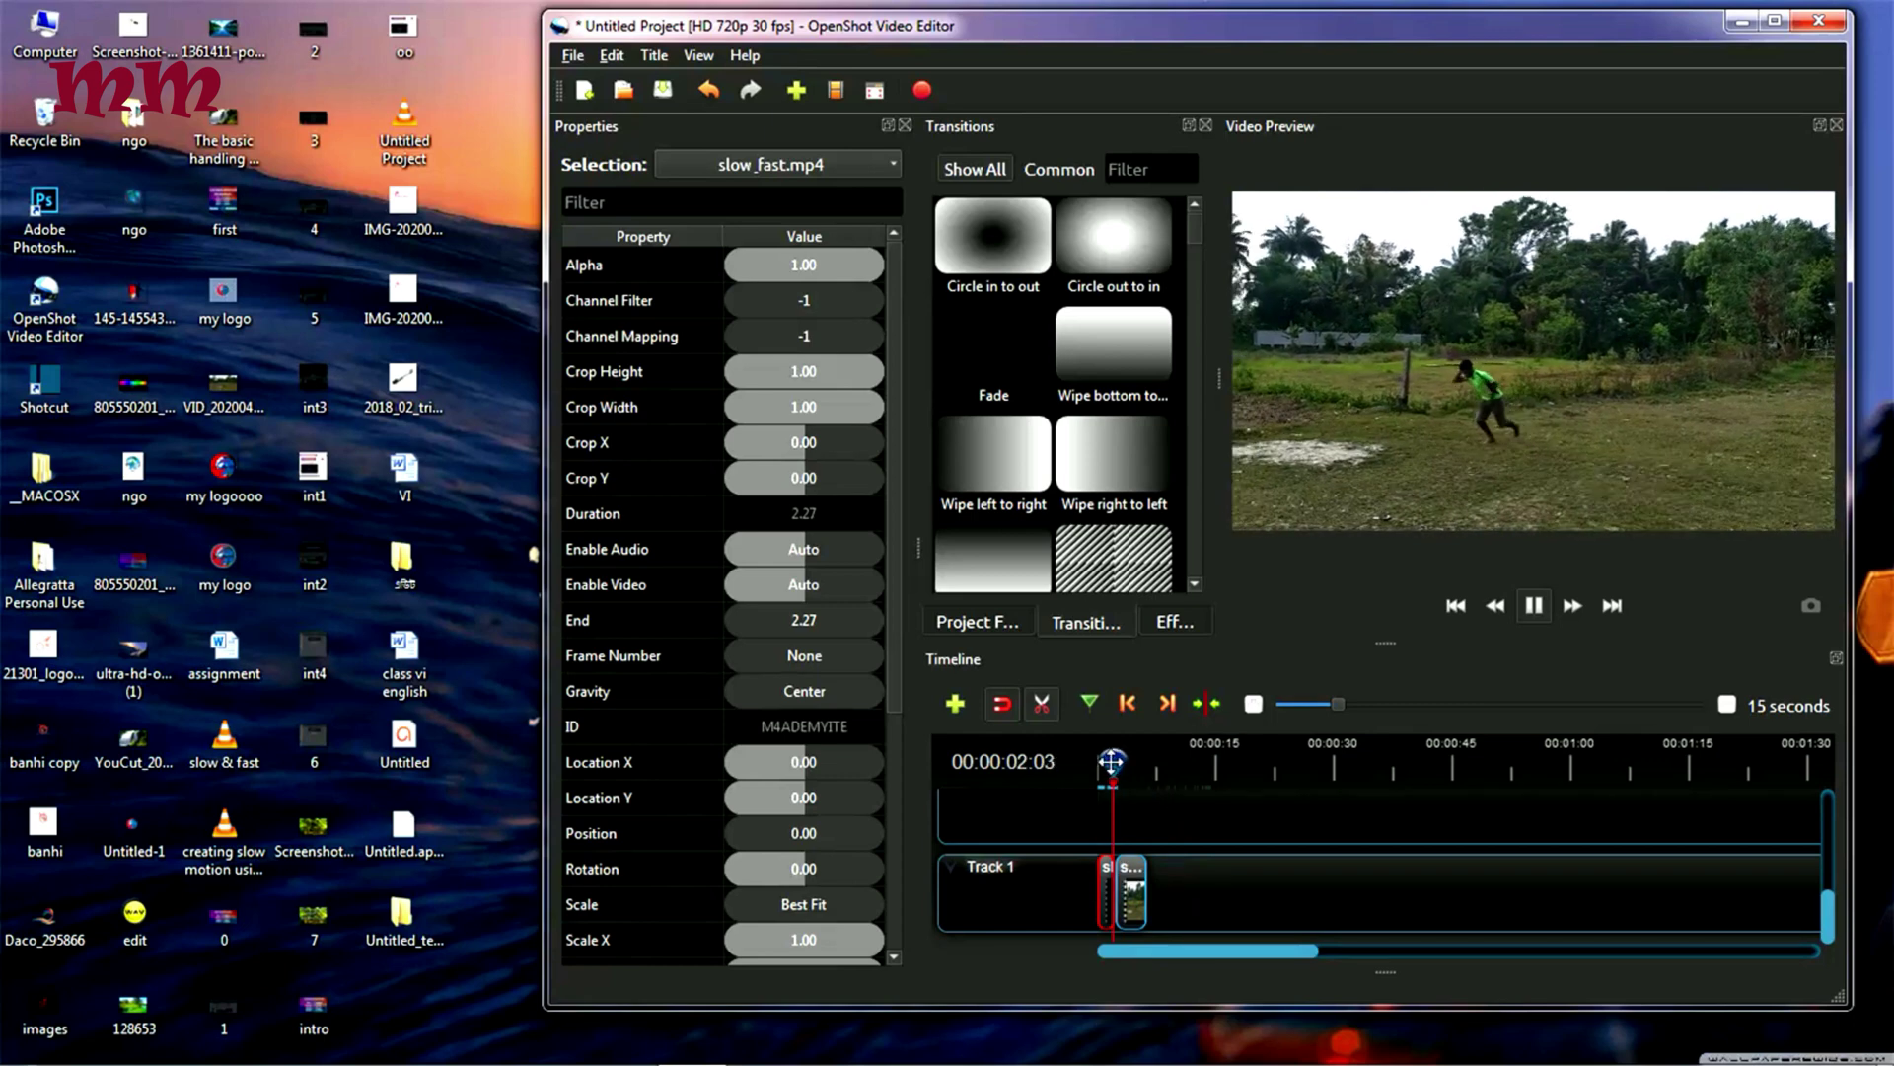
{"action": "left_click_drag", "start_coordinate": [1111, 761], "coordinate": [1199, 757]}
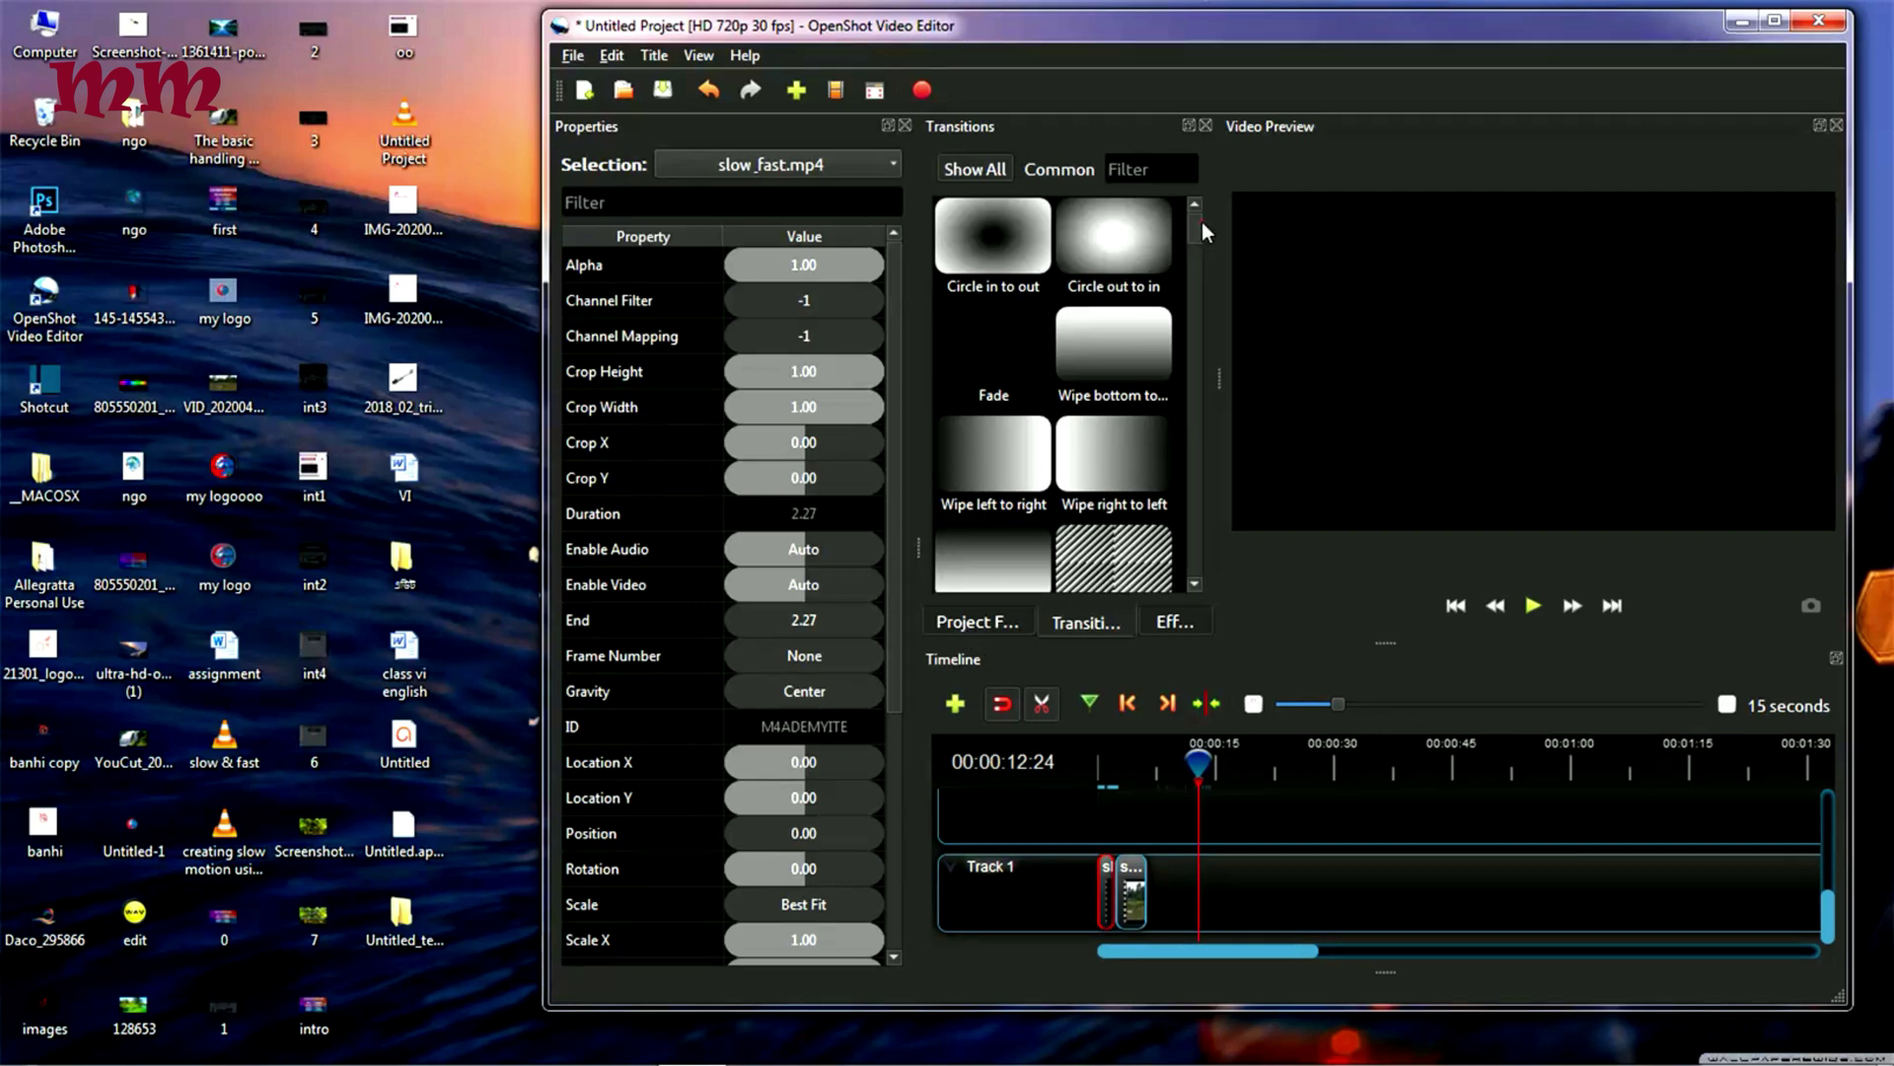
Drop the Clouds 2 transition onto the slow_fast.mp4 clip on Track 1.
{"action": "left_click_drag", "start_coordinate": [1201, 222], "coordinate": [1198, 273]}
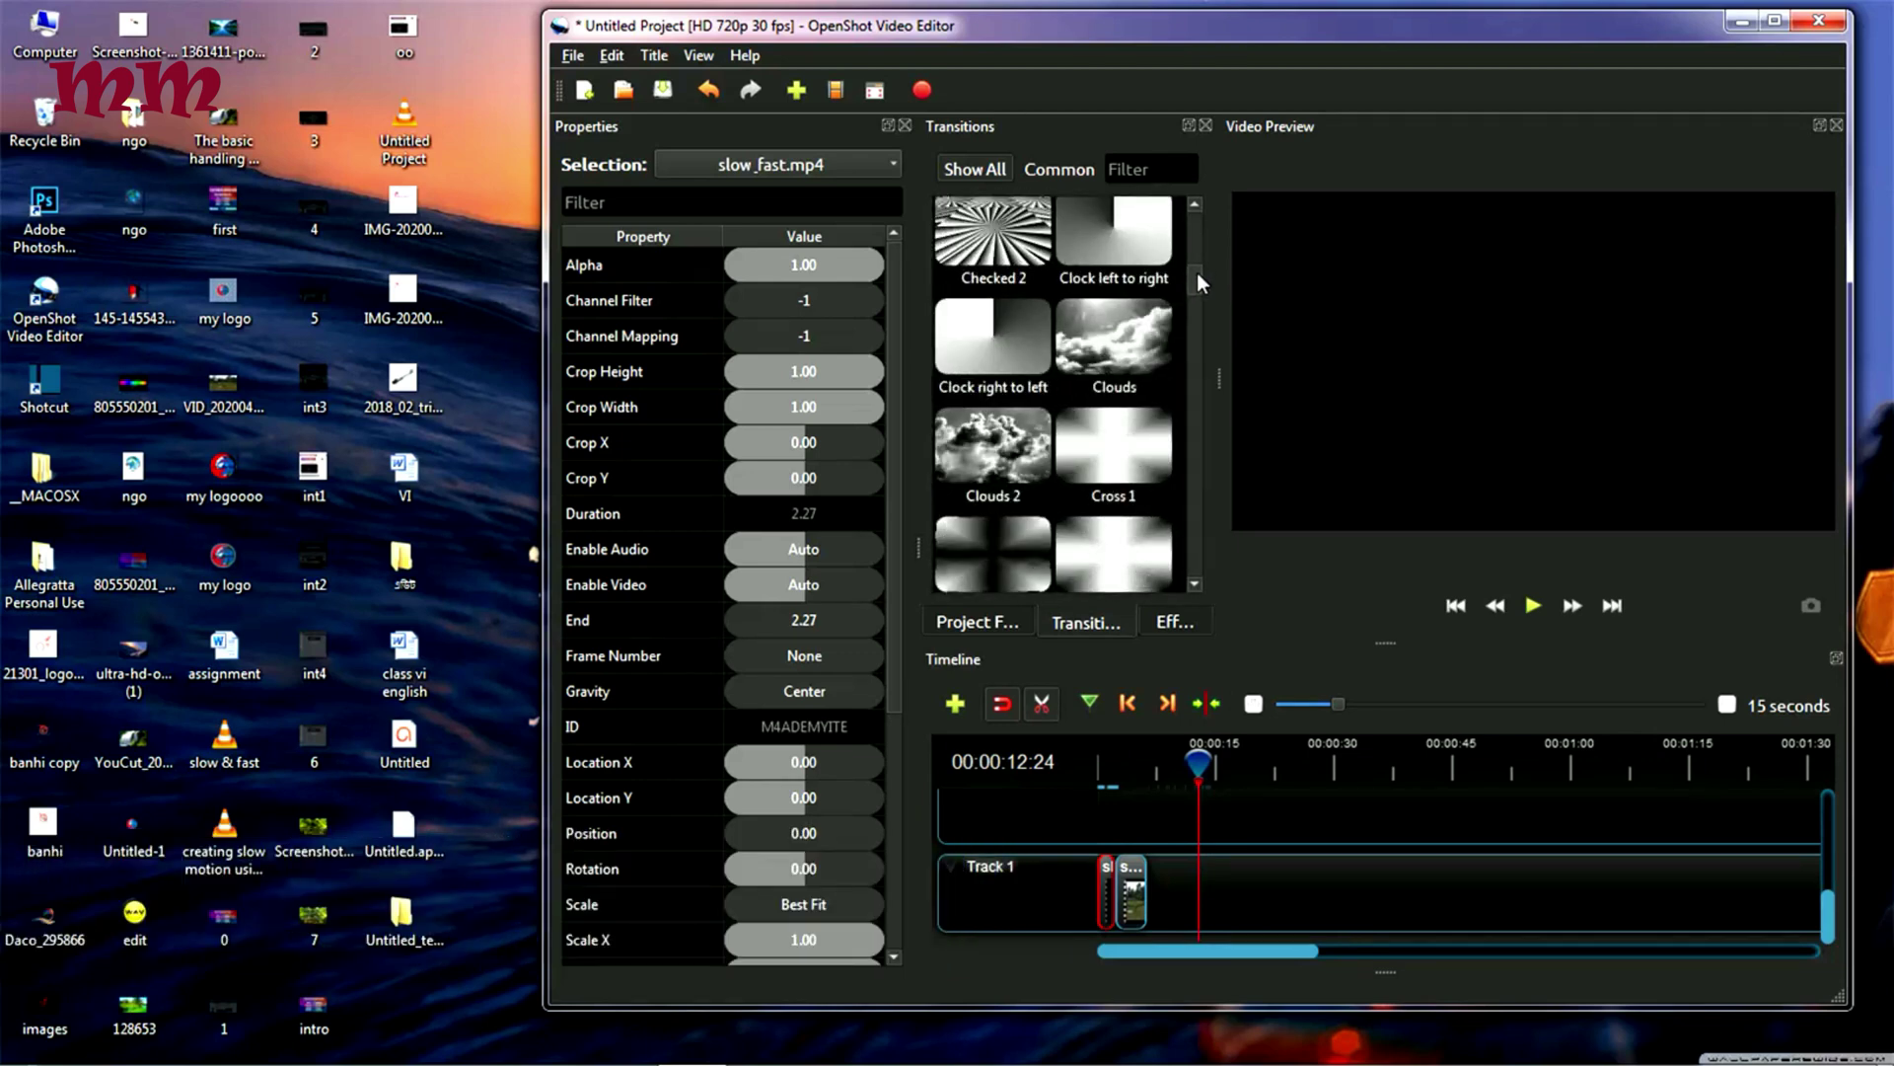
{"action": "left_click", "coordinate": [1019, 455]}
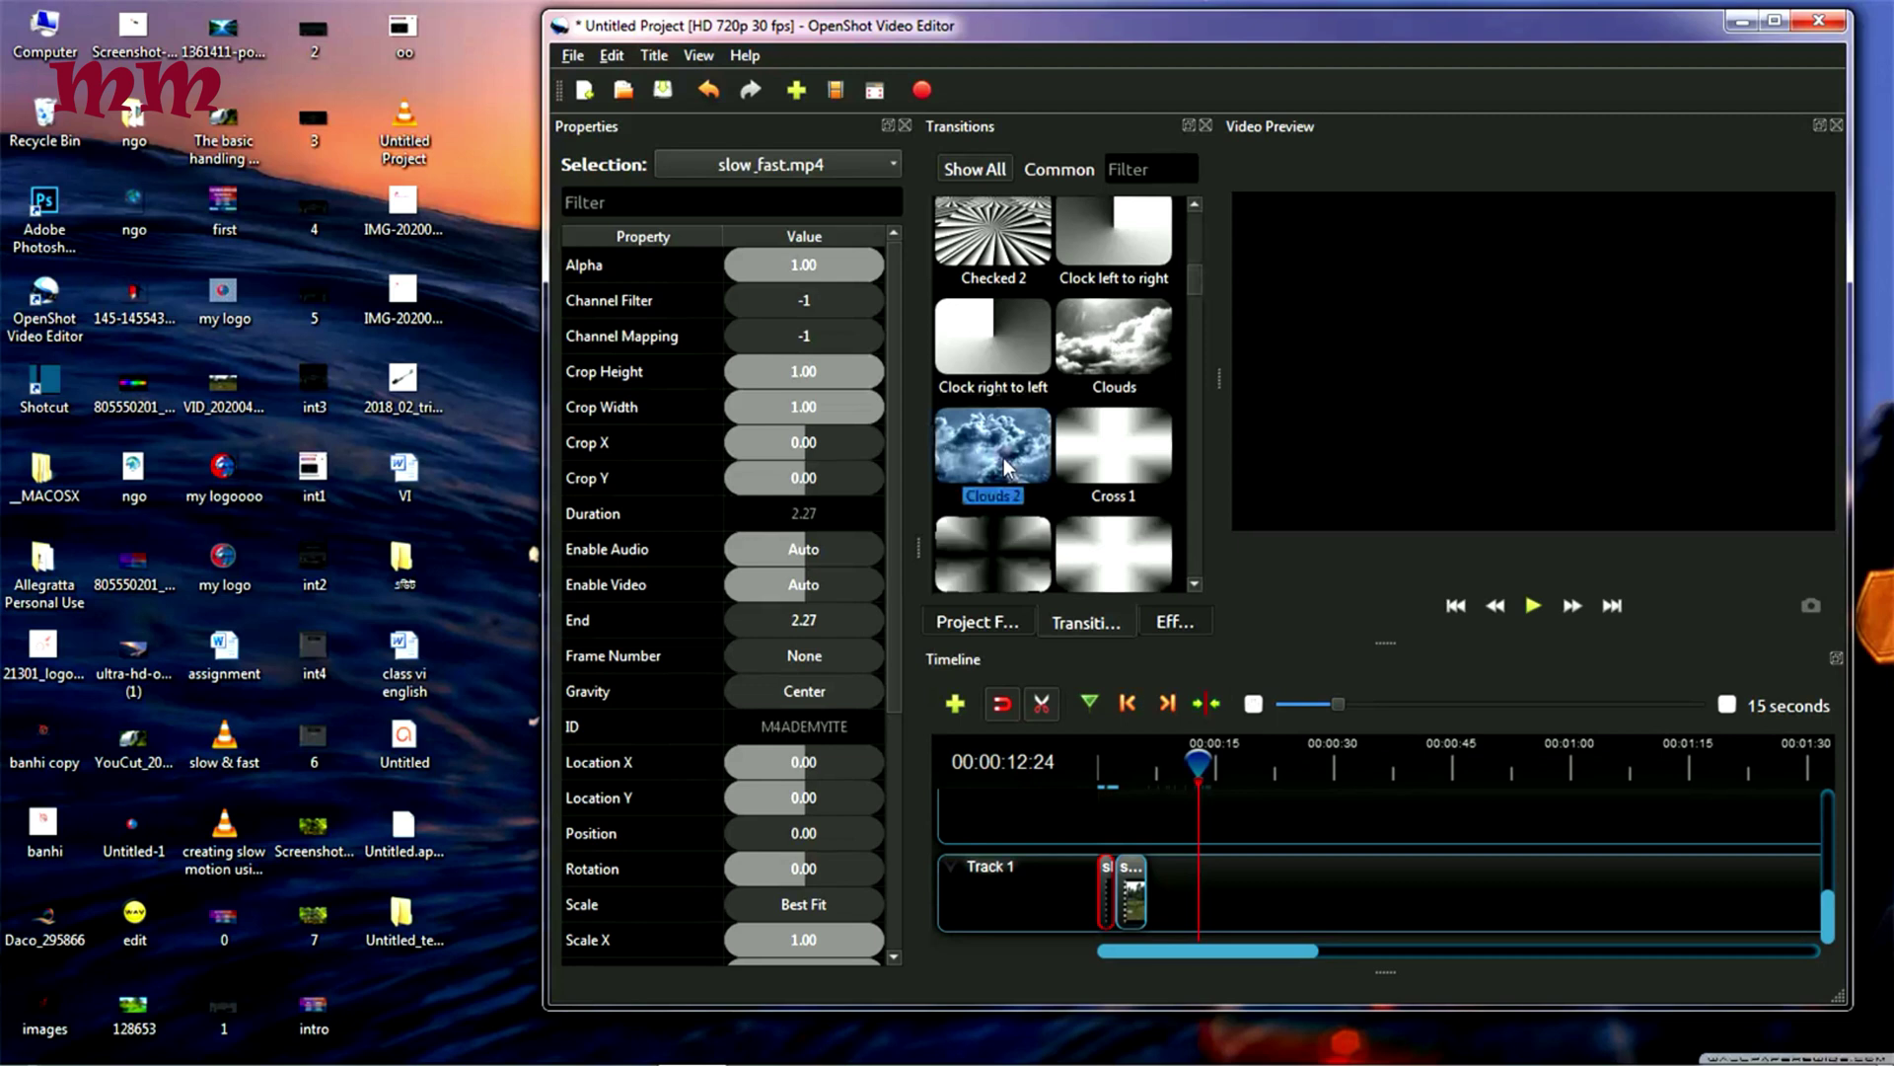
{"action": "left_click_drag", "start_coordinate": [1006, 436], "coordinate": [1105, 880]}
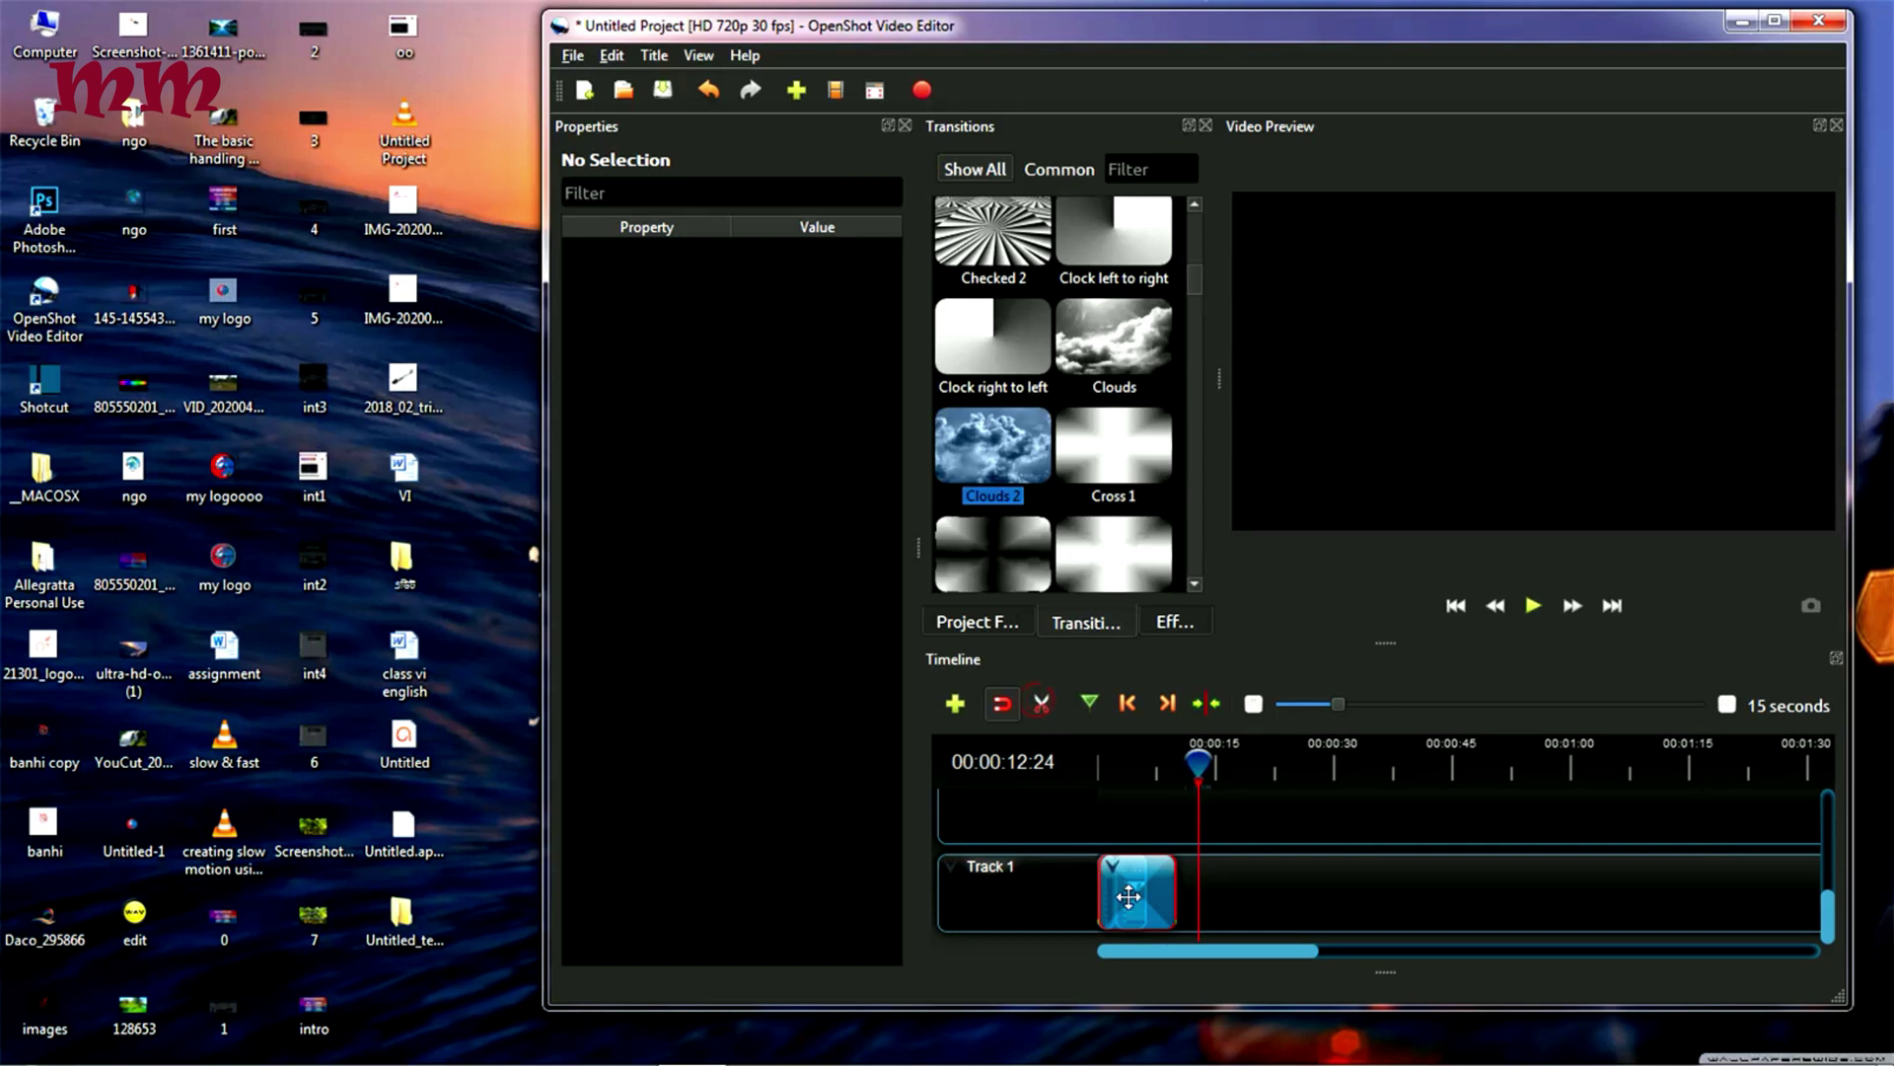
Slide the Clouds 2 transition right on Track 1 and cue the playhead to 00:00:01:25.
{"action": "mouse_move", "coordinate": [1102, 888]}
{"action": "left_mouse_down"}
{"action": "mouse_move", "coordinate": [1149, 885]}
{"action": "mouse_move", "coordinate": [1132, 867]}
{"action": "left_mouse_up"}
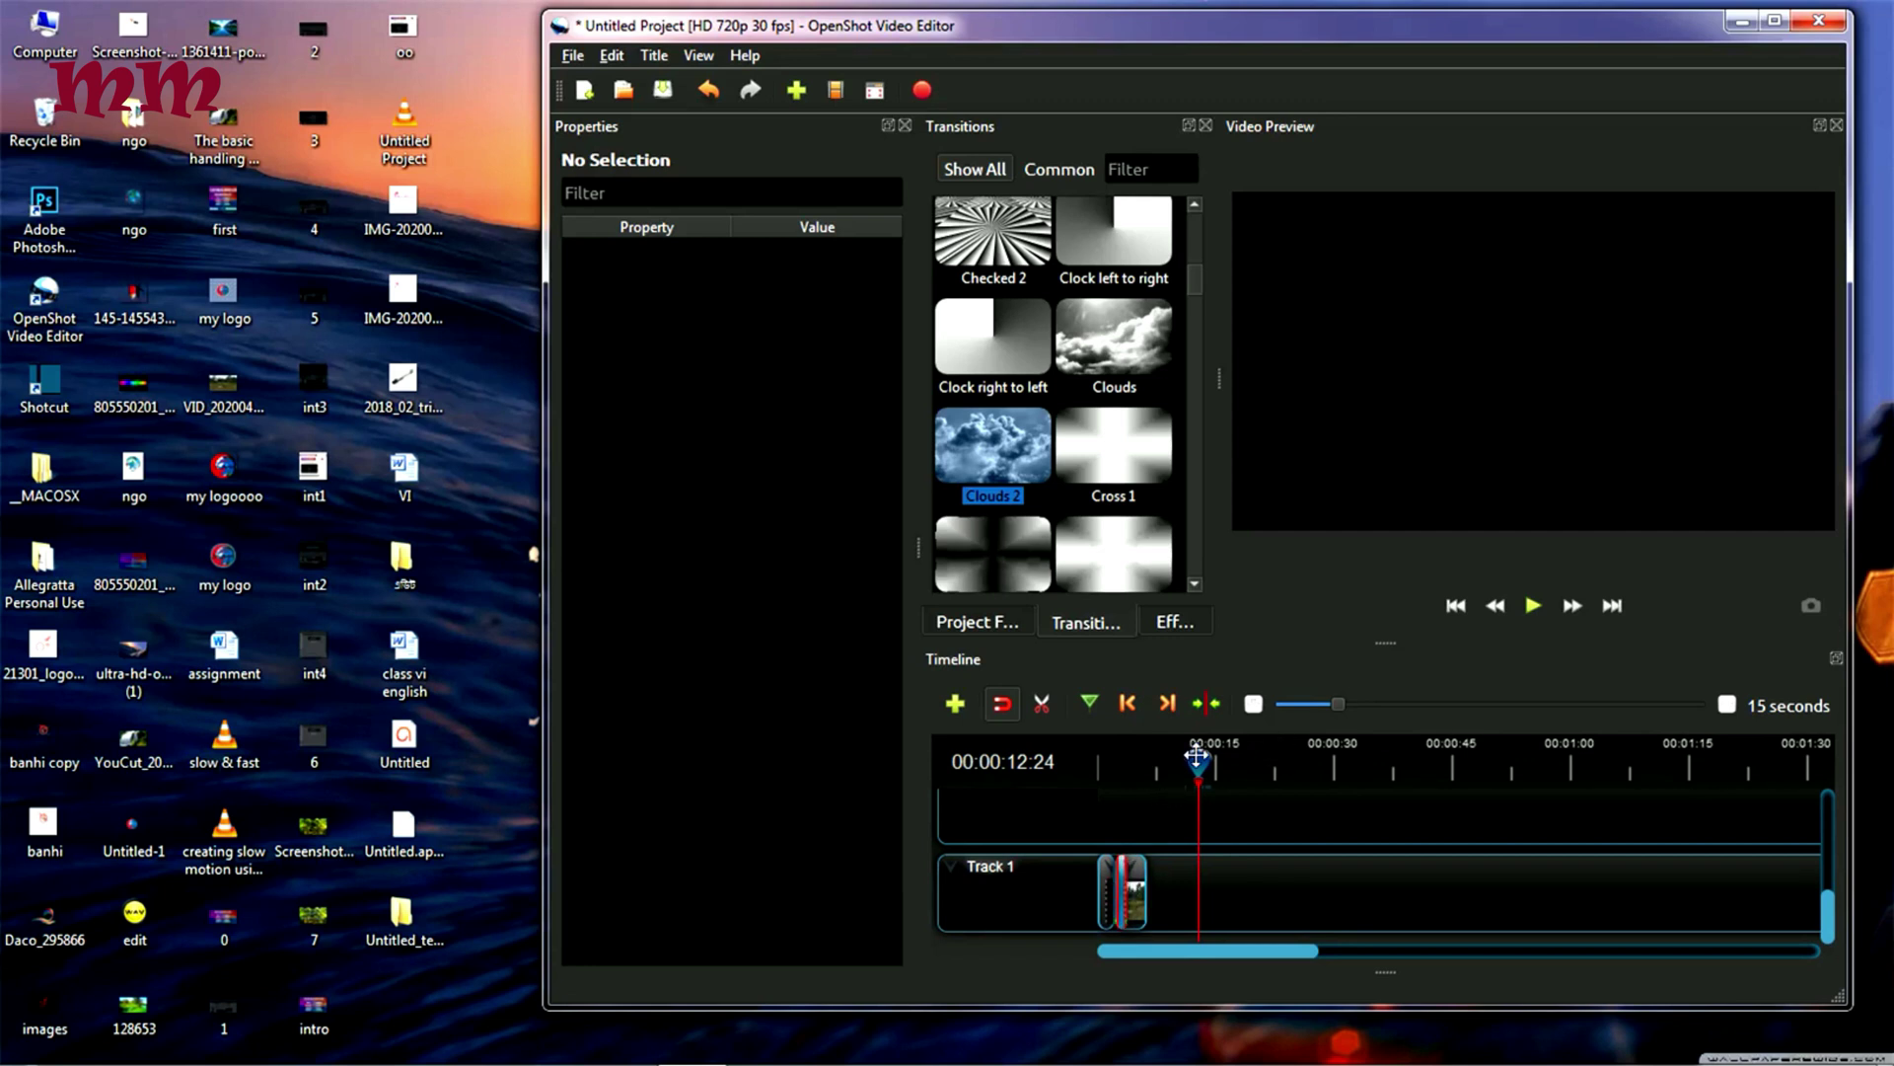
{"action": "left_click_drag", "start_coordinate": [1198, 762], "coordinate": [1063, 748]}
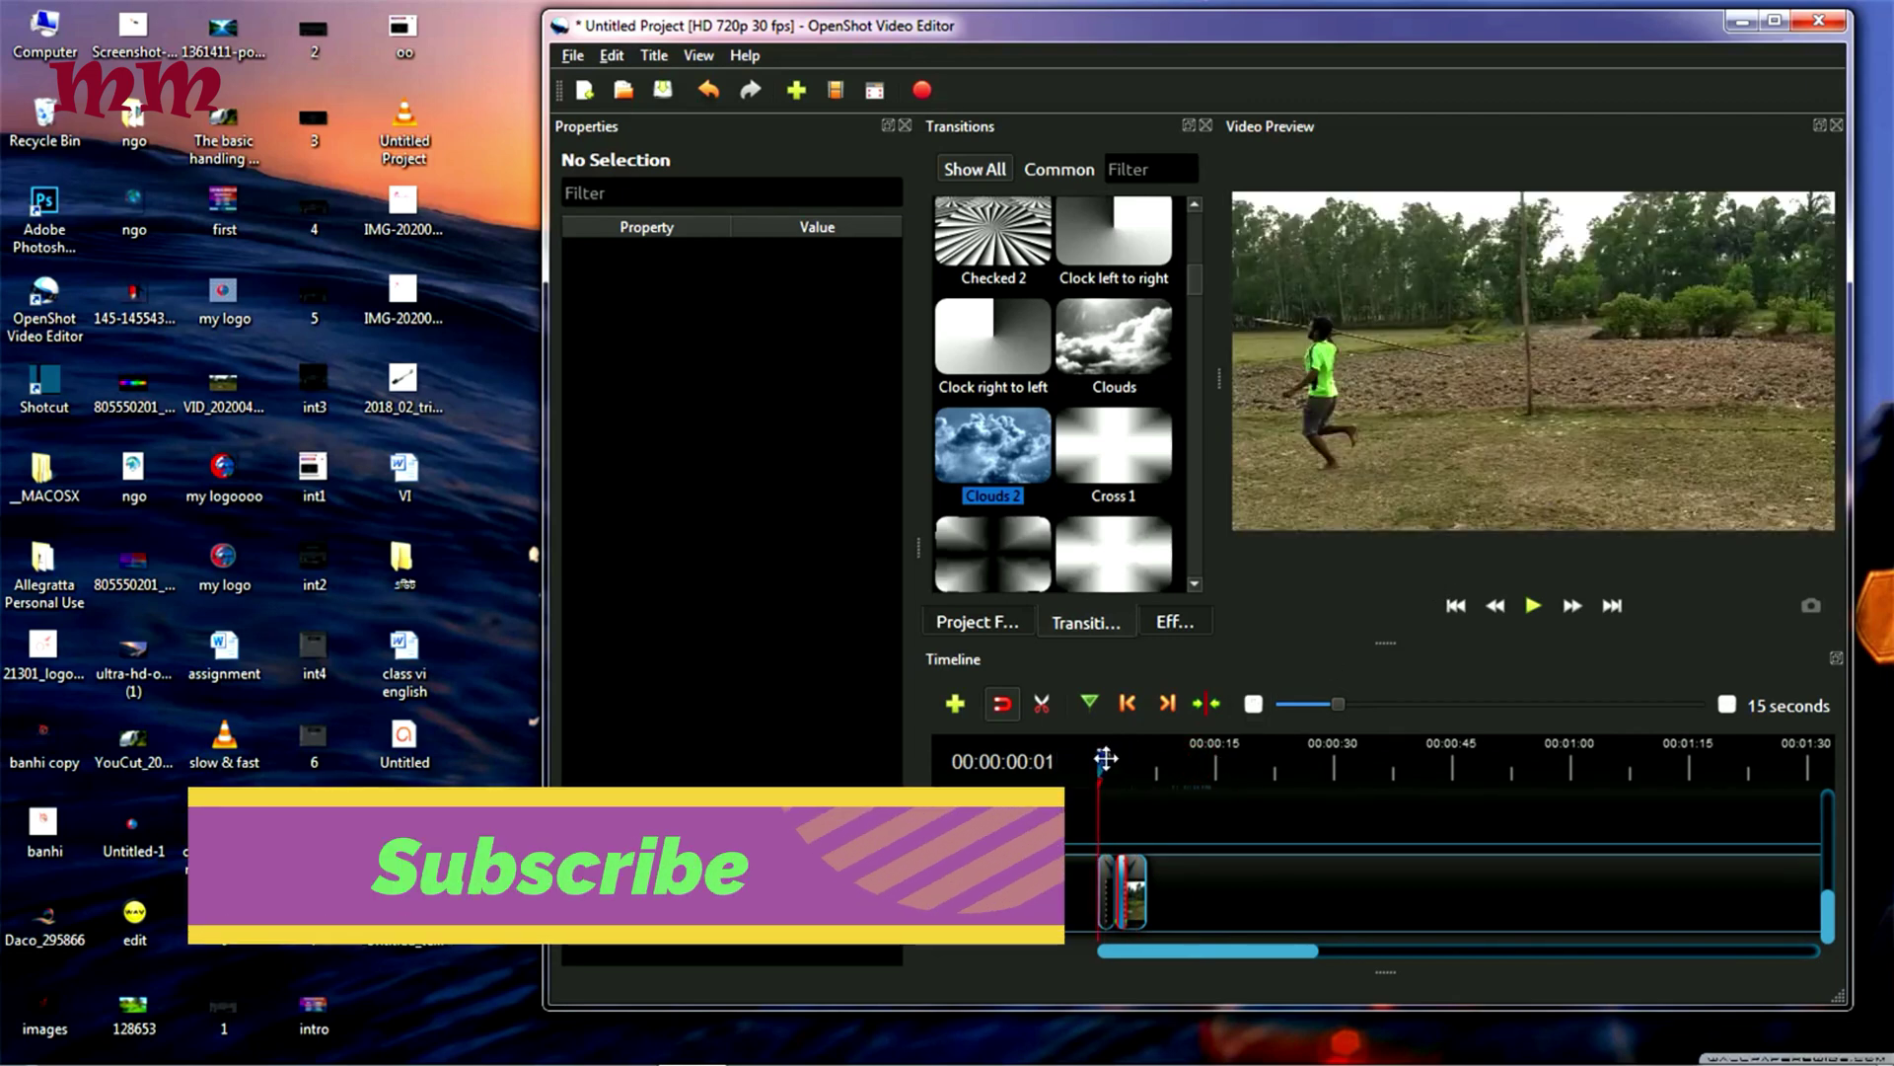
{"action": "left_click_drag", "start_coordinate": [1102, 761], "coordinate": [1112, 761]}
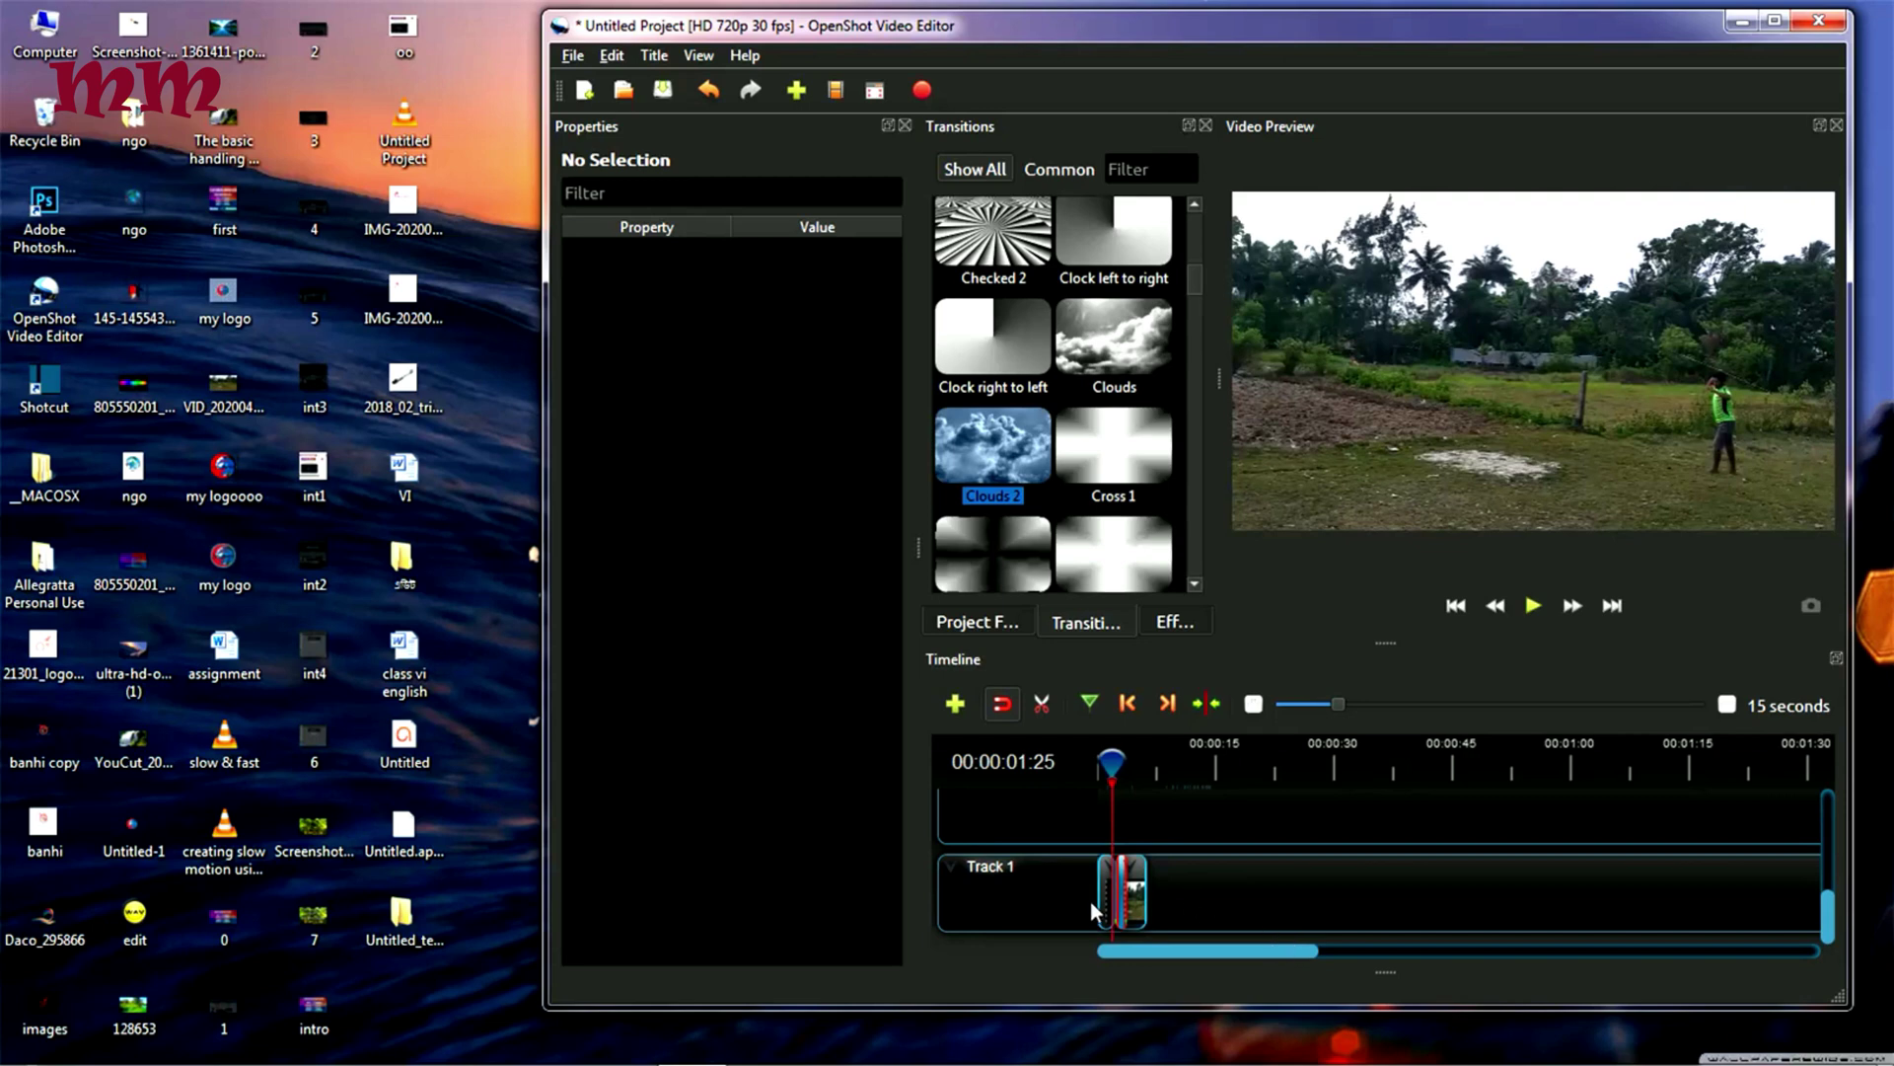
Play the edited video through the Clouds 2 transition, reaching 00:00:03:11.
{"action": "left_click", "coordinate": [1535, 606]}
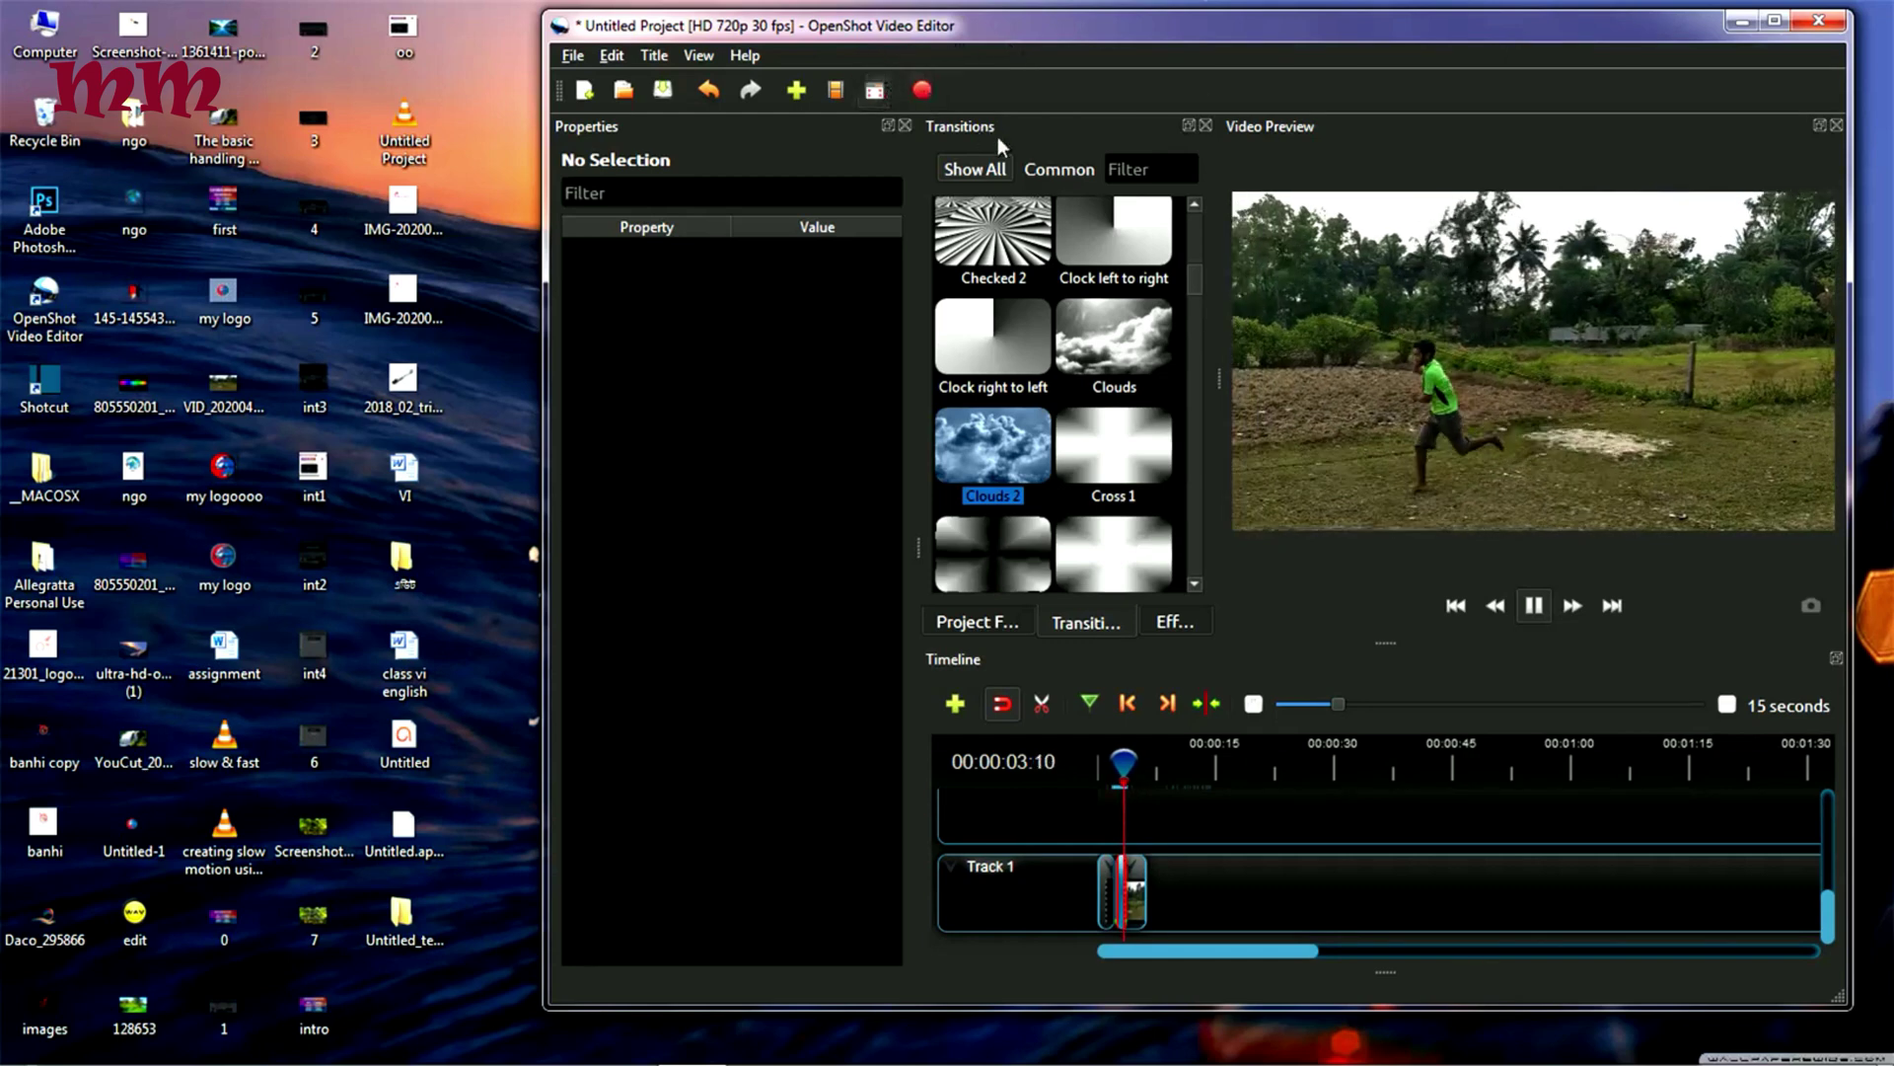
Set up an MP4 HD 720p export to the Desktop named yutfgutfu.
{"action": "left_click", "coordinate": [918, 94]}
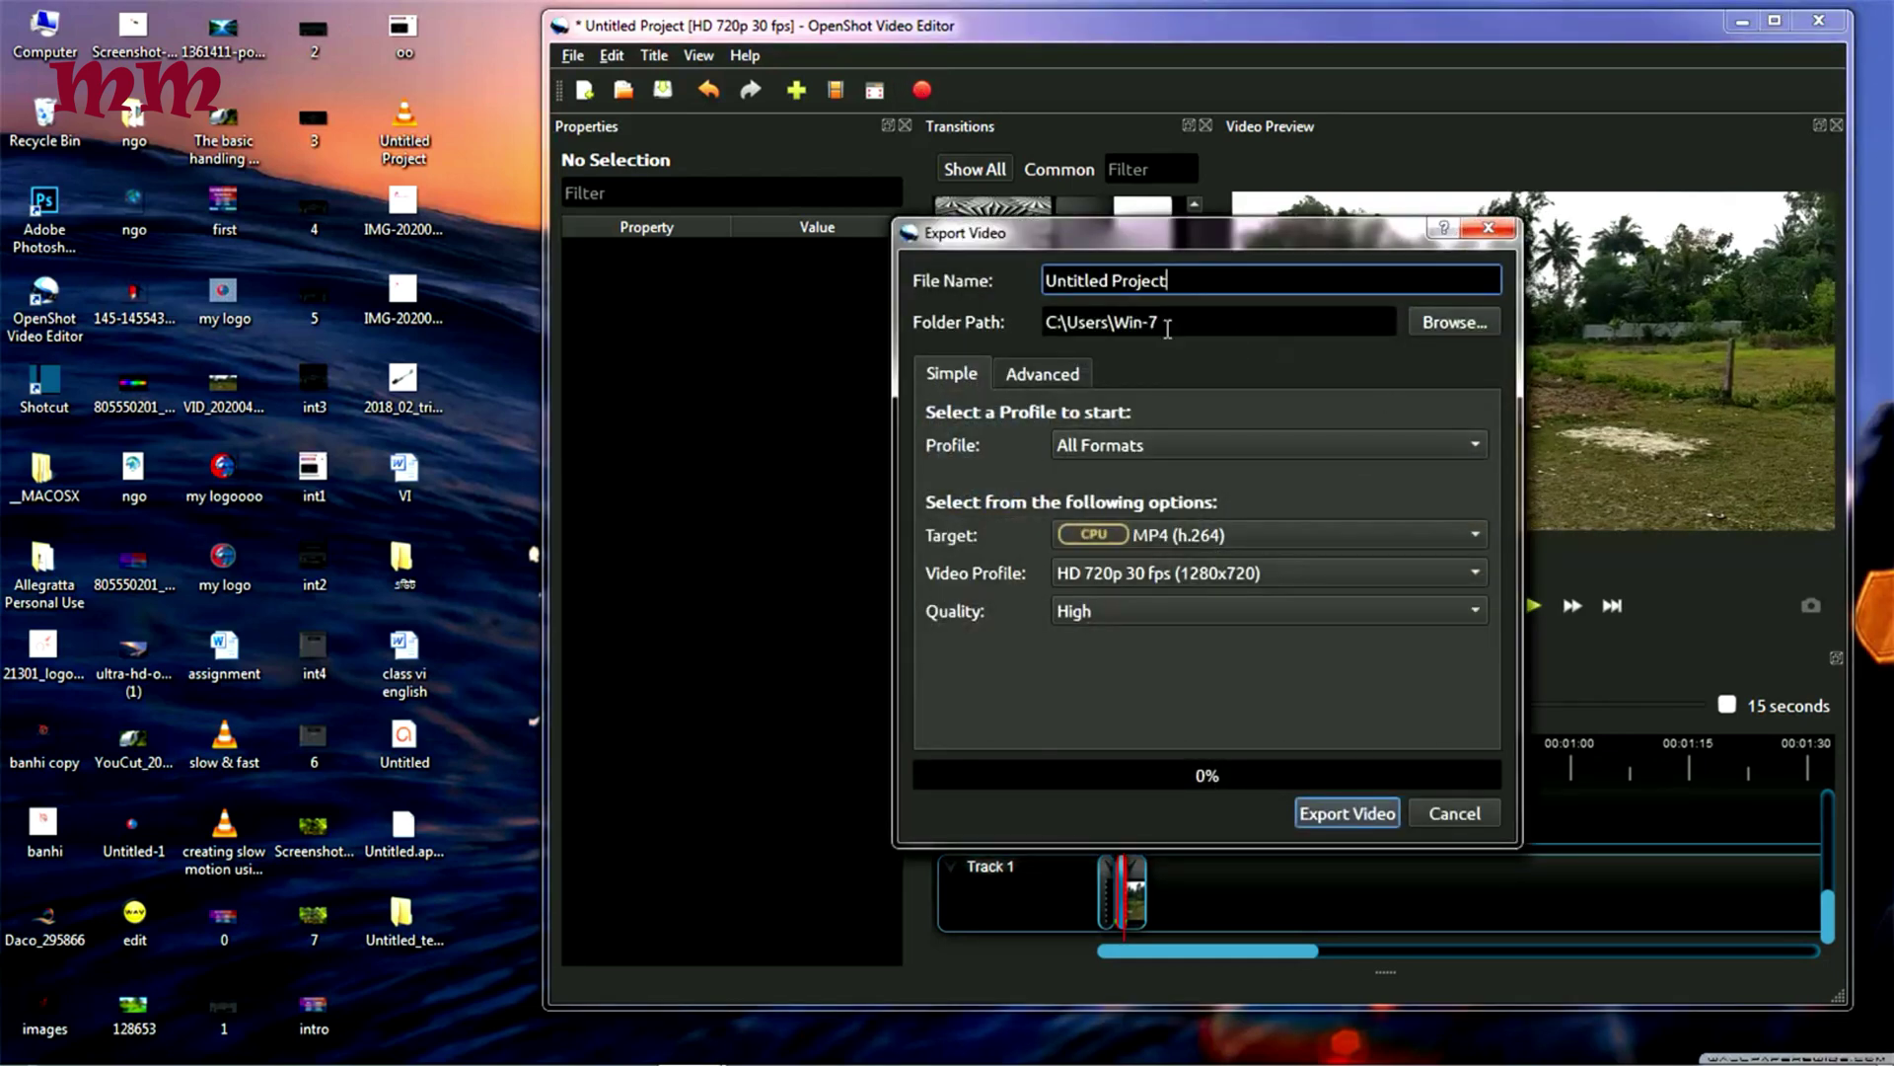
{"action": "left_click", "coordinate": [1451, 322]}
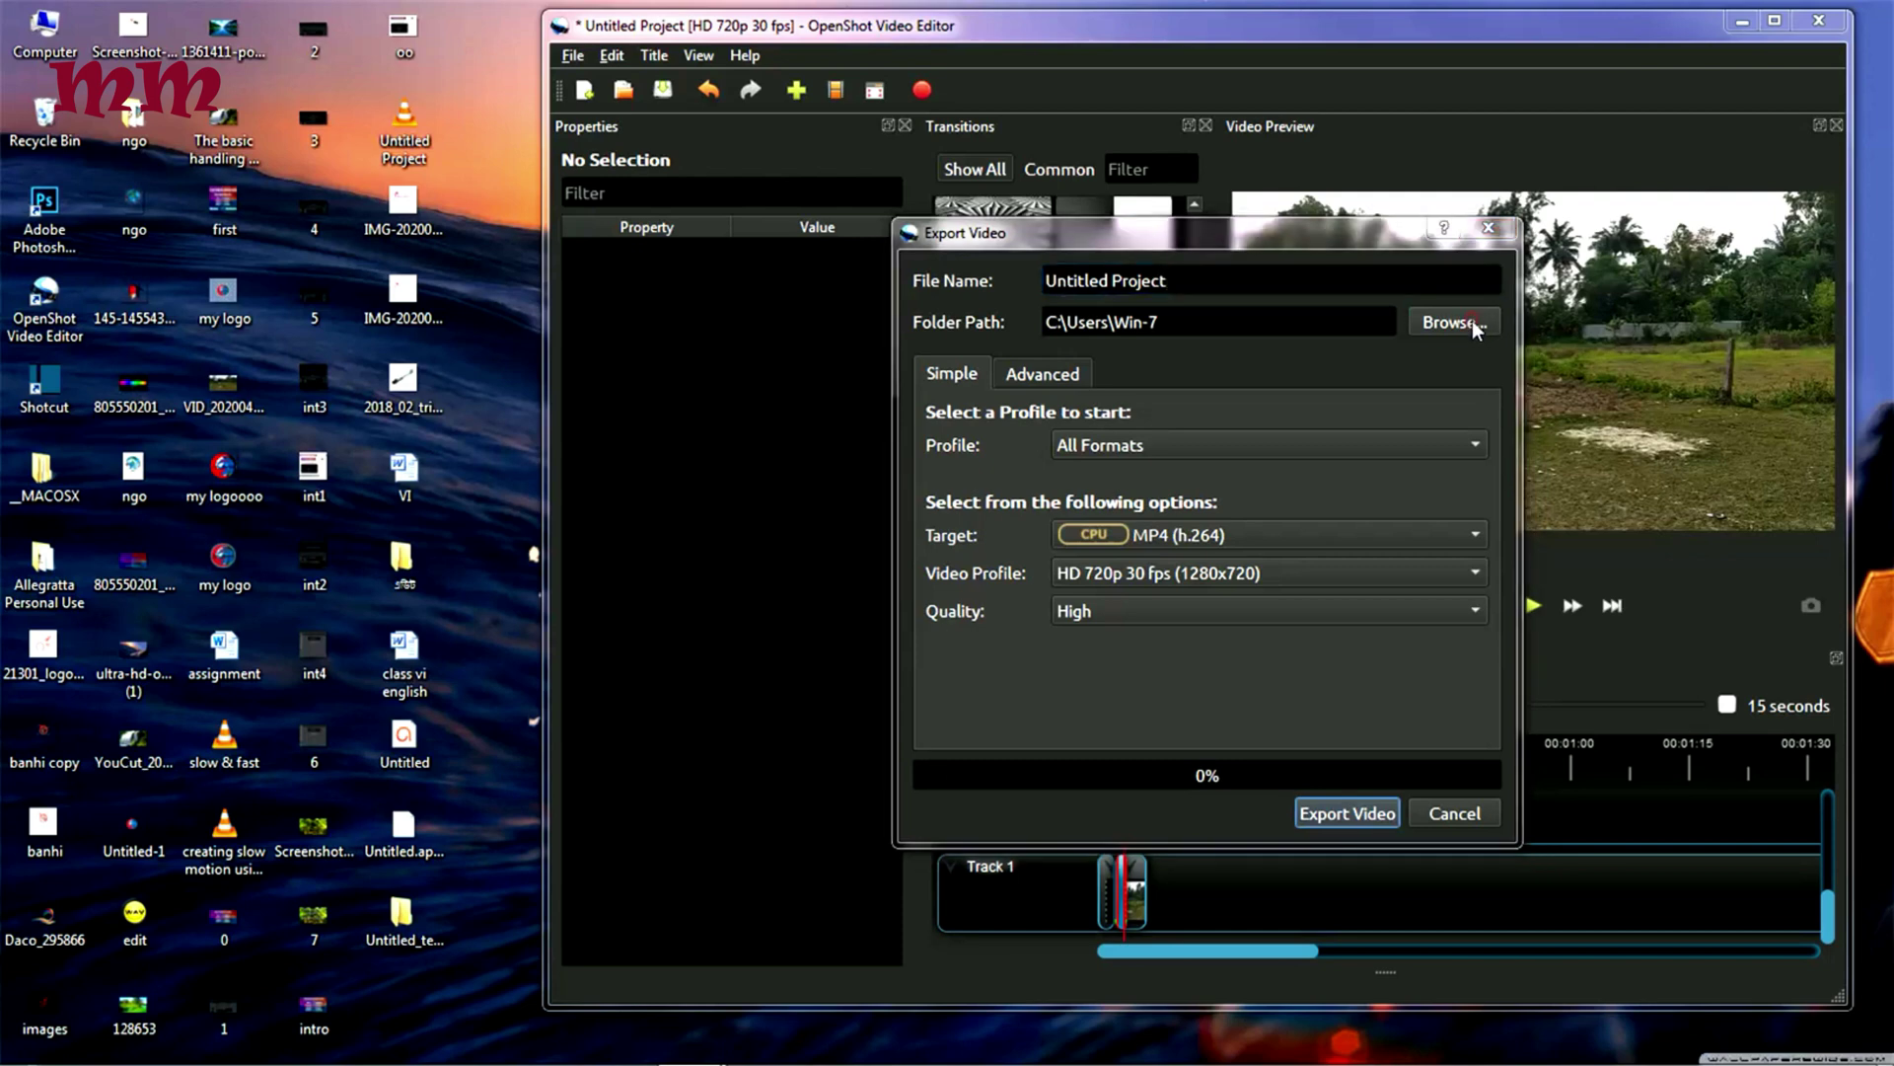
{"action": "left_click", "coordinate": [970, 419]}
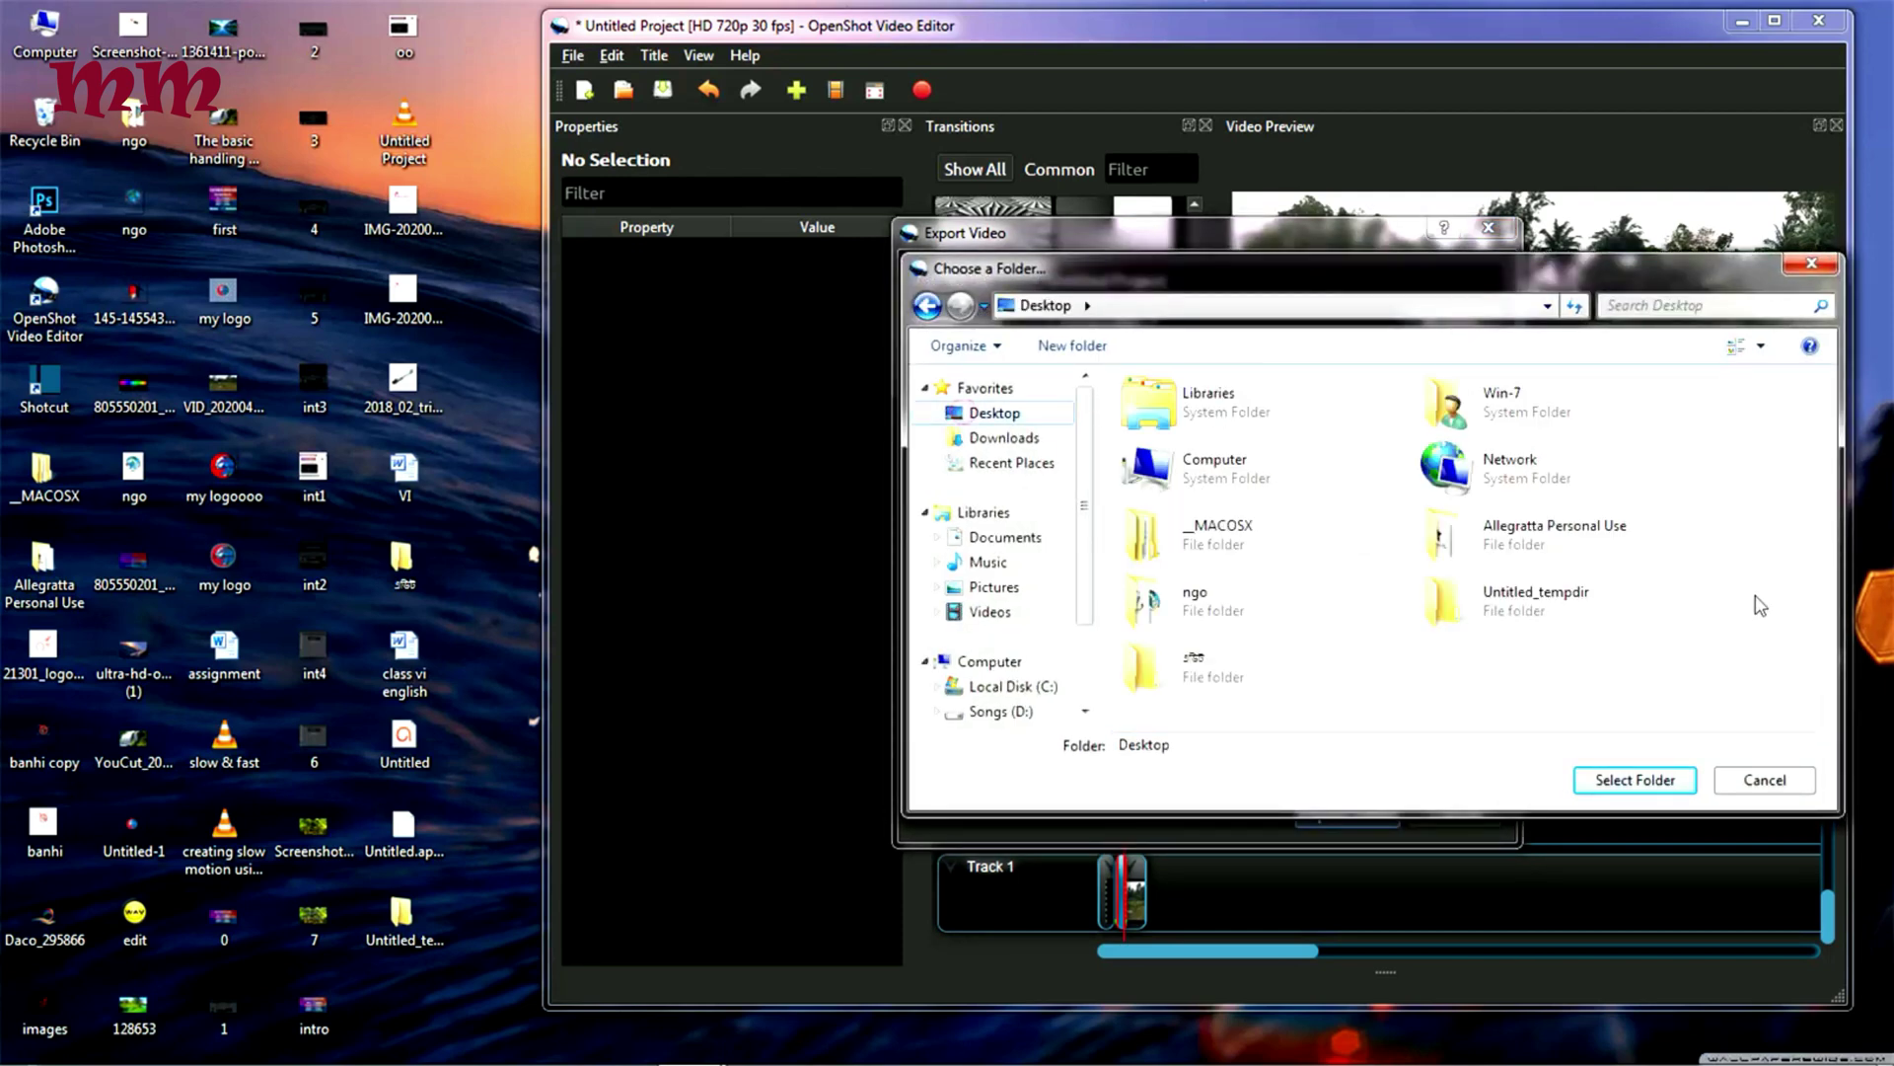
{"action": "left_click", "coordinate": [1667, 777]}
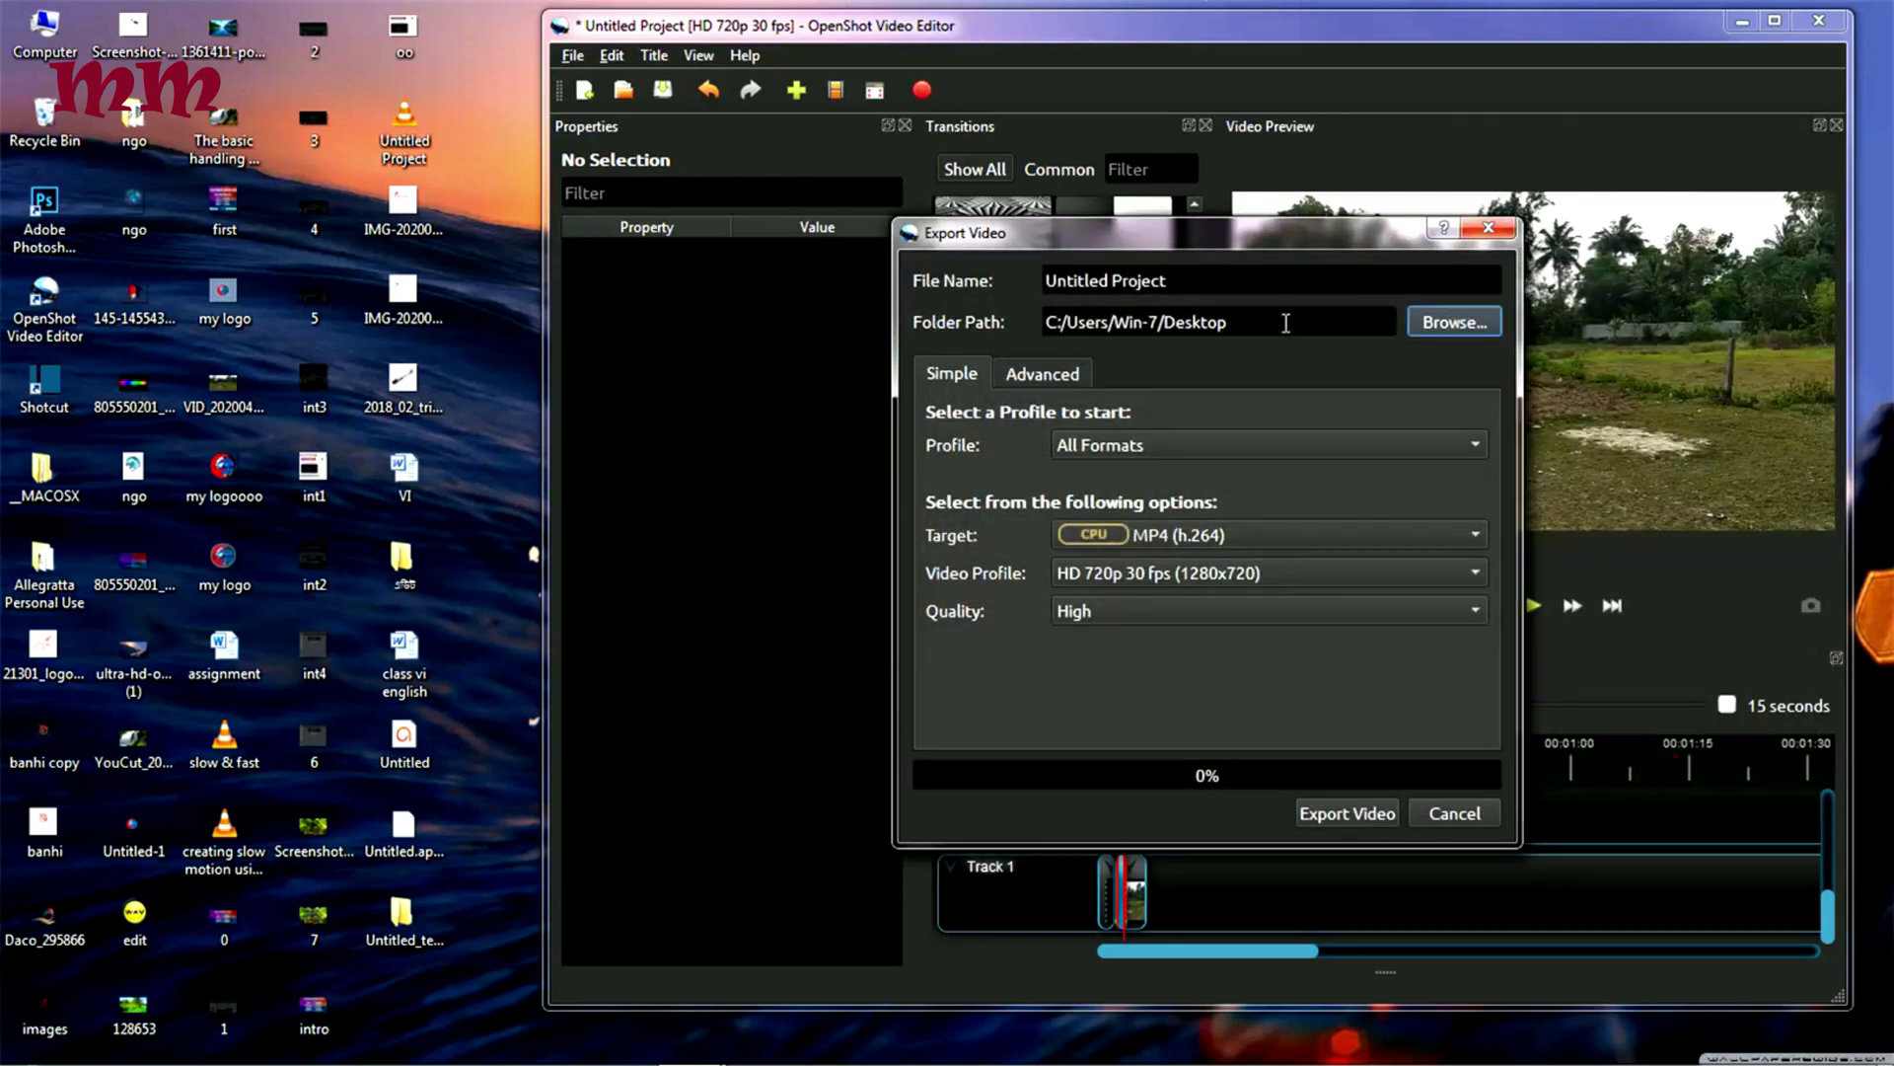
{"action": "left_click_drag", "start_coordinate": [1204, 281], "coordinate": [963, 263]}
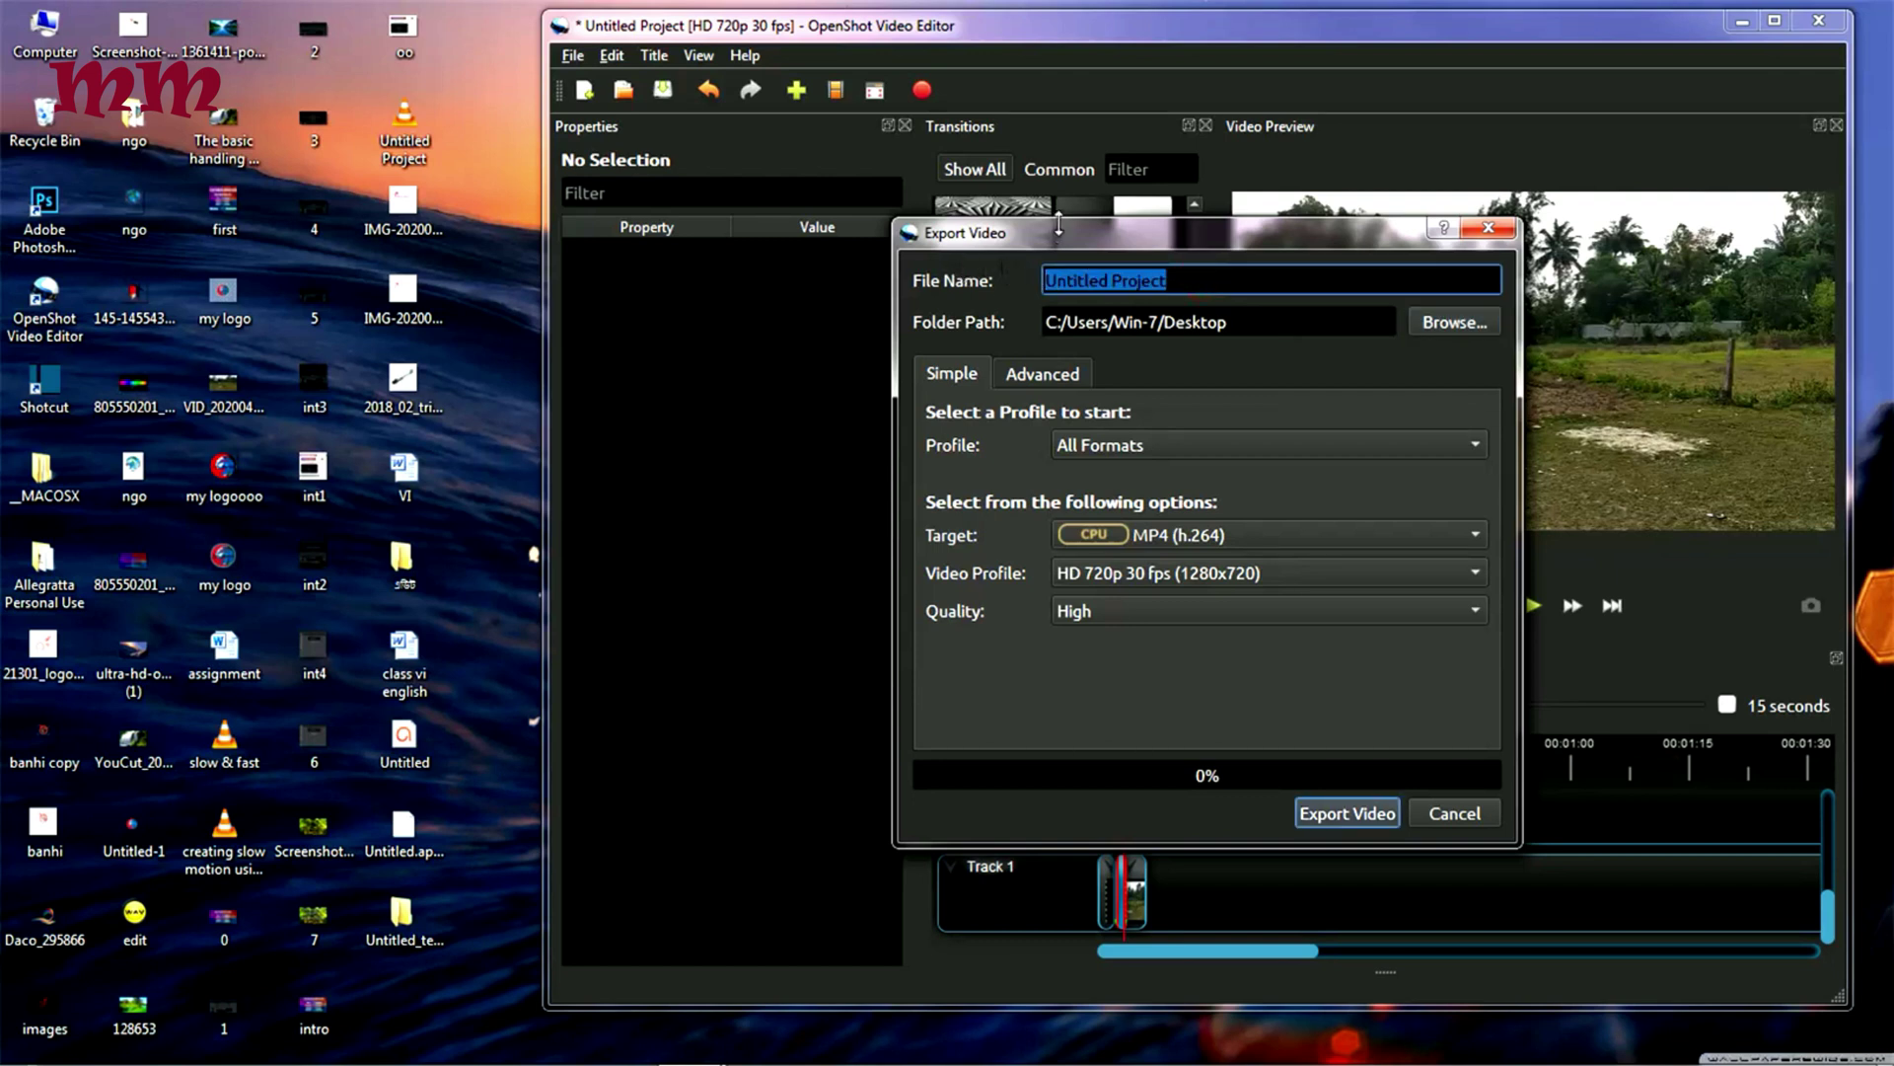
{"action": "type", "text": "yutfgutfu"}
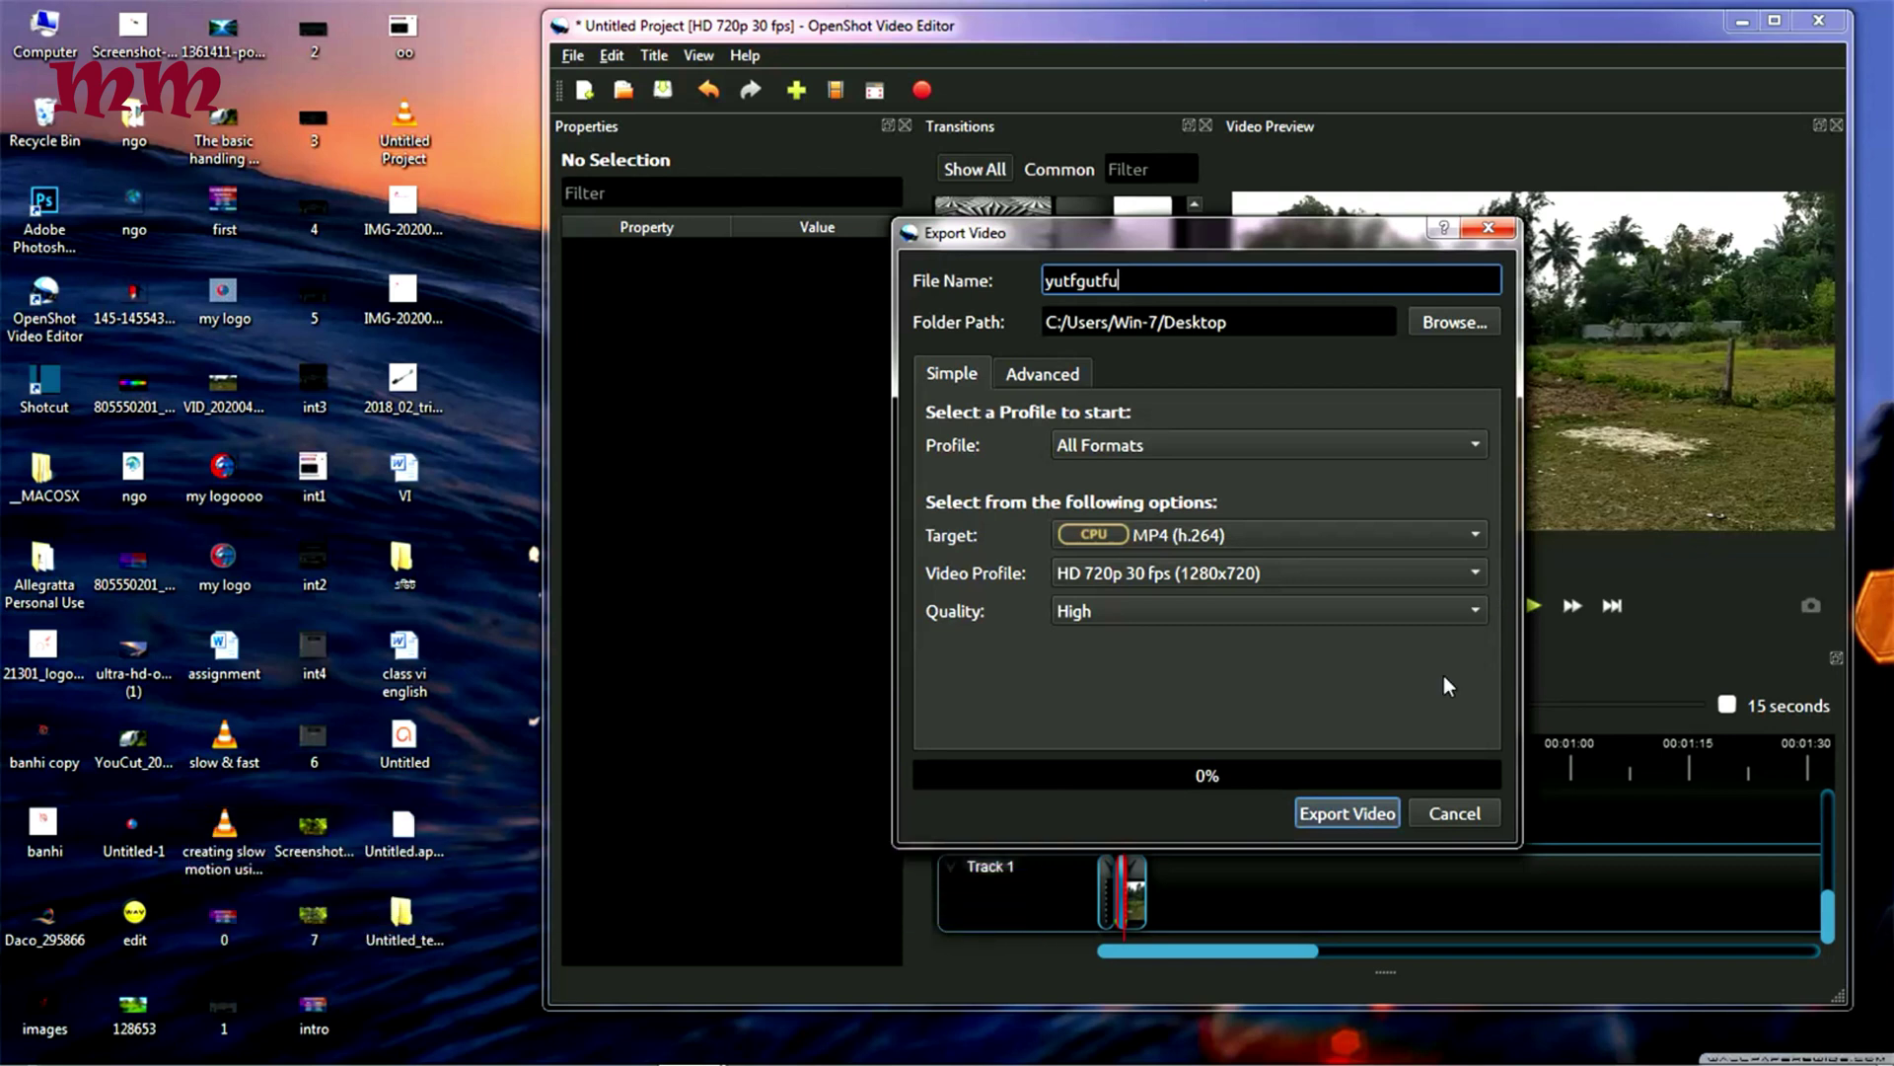
Export yutfgutfu to the desktop and close the dialog once it reaches 100%.
{"action": "left_click", "coordinate": [1359, 812]}
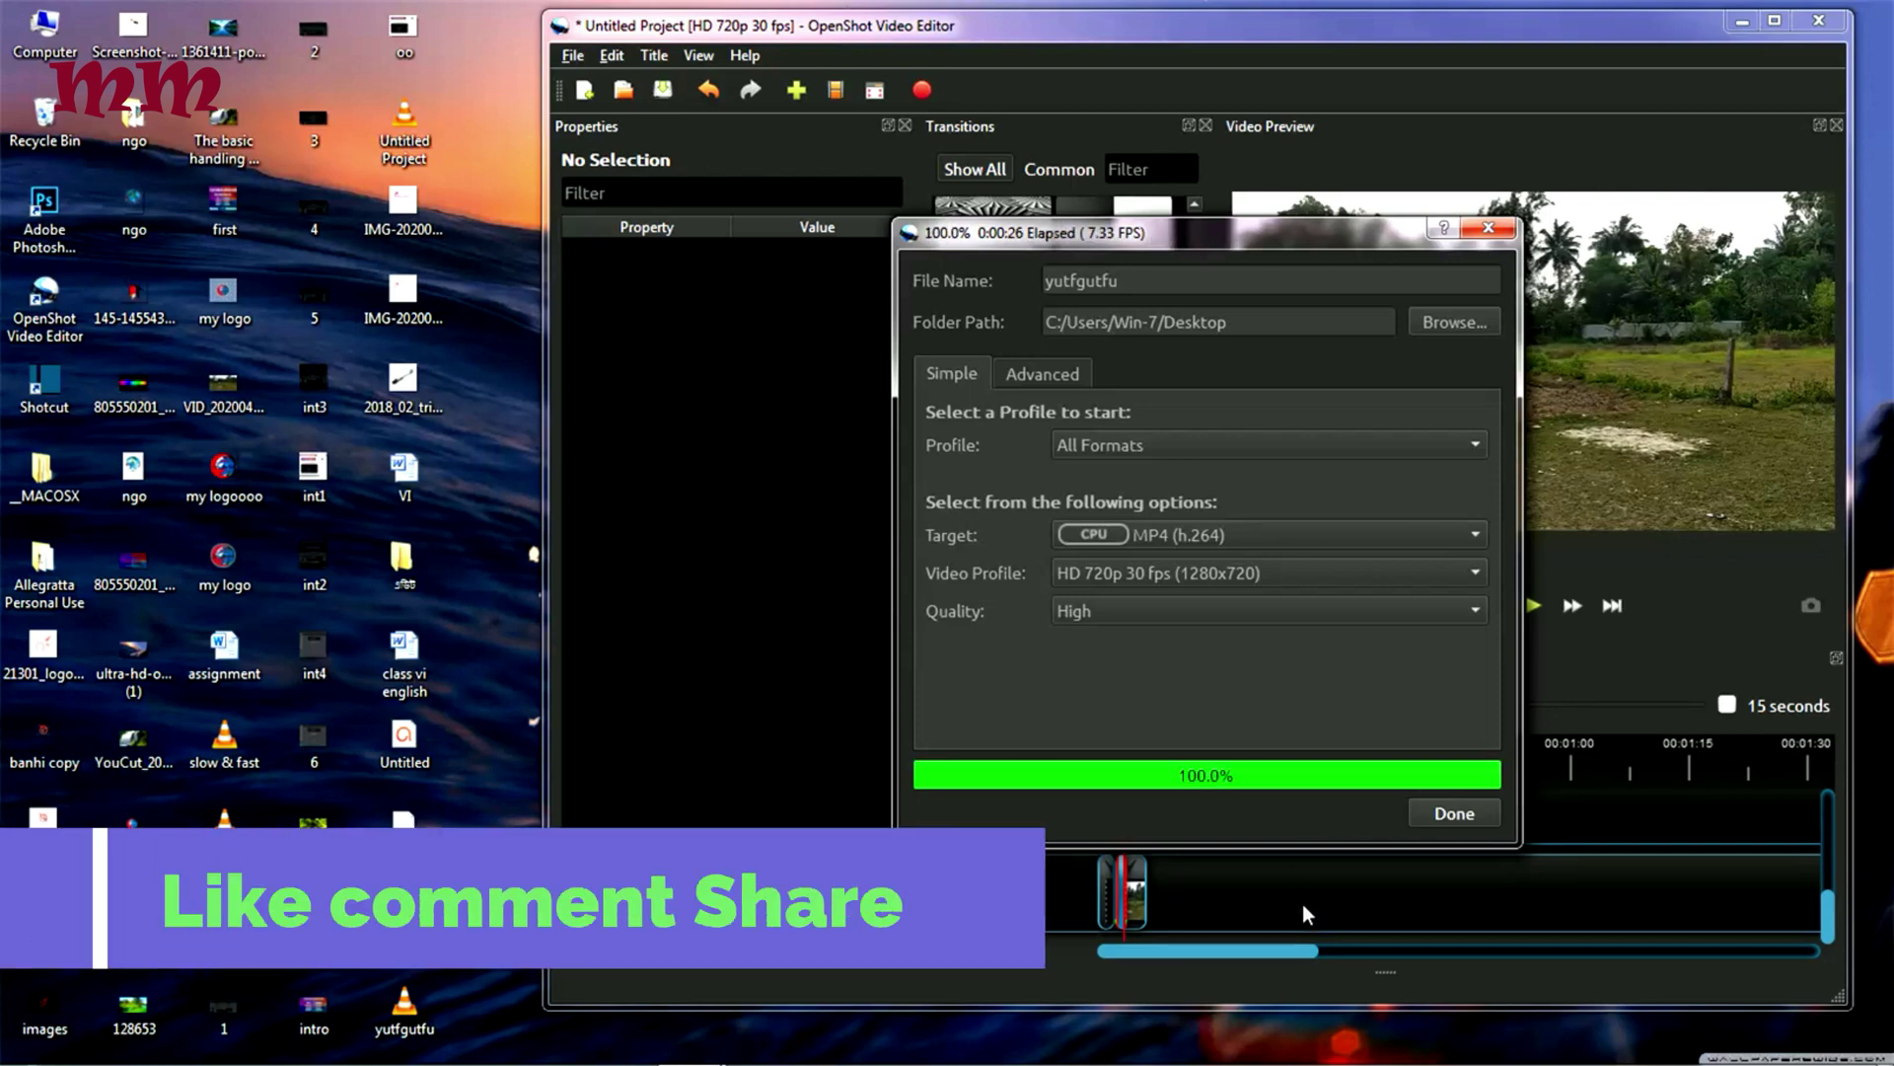
{"action": "left_click", "coordinate": [1470, 815]}
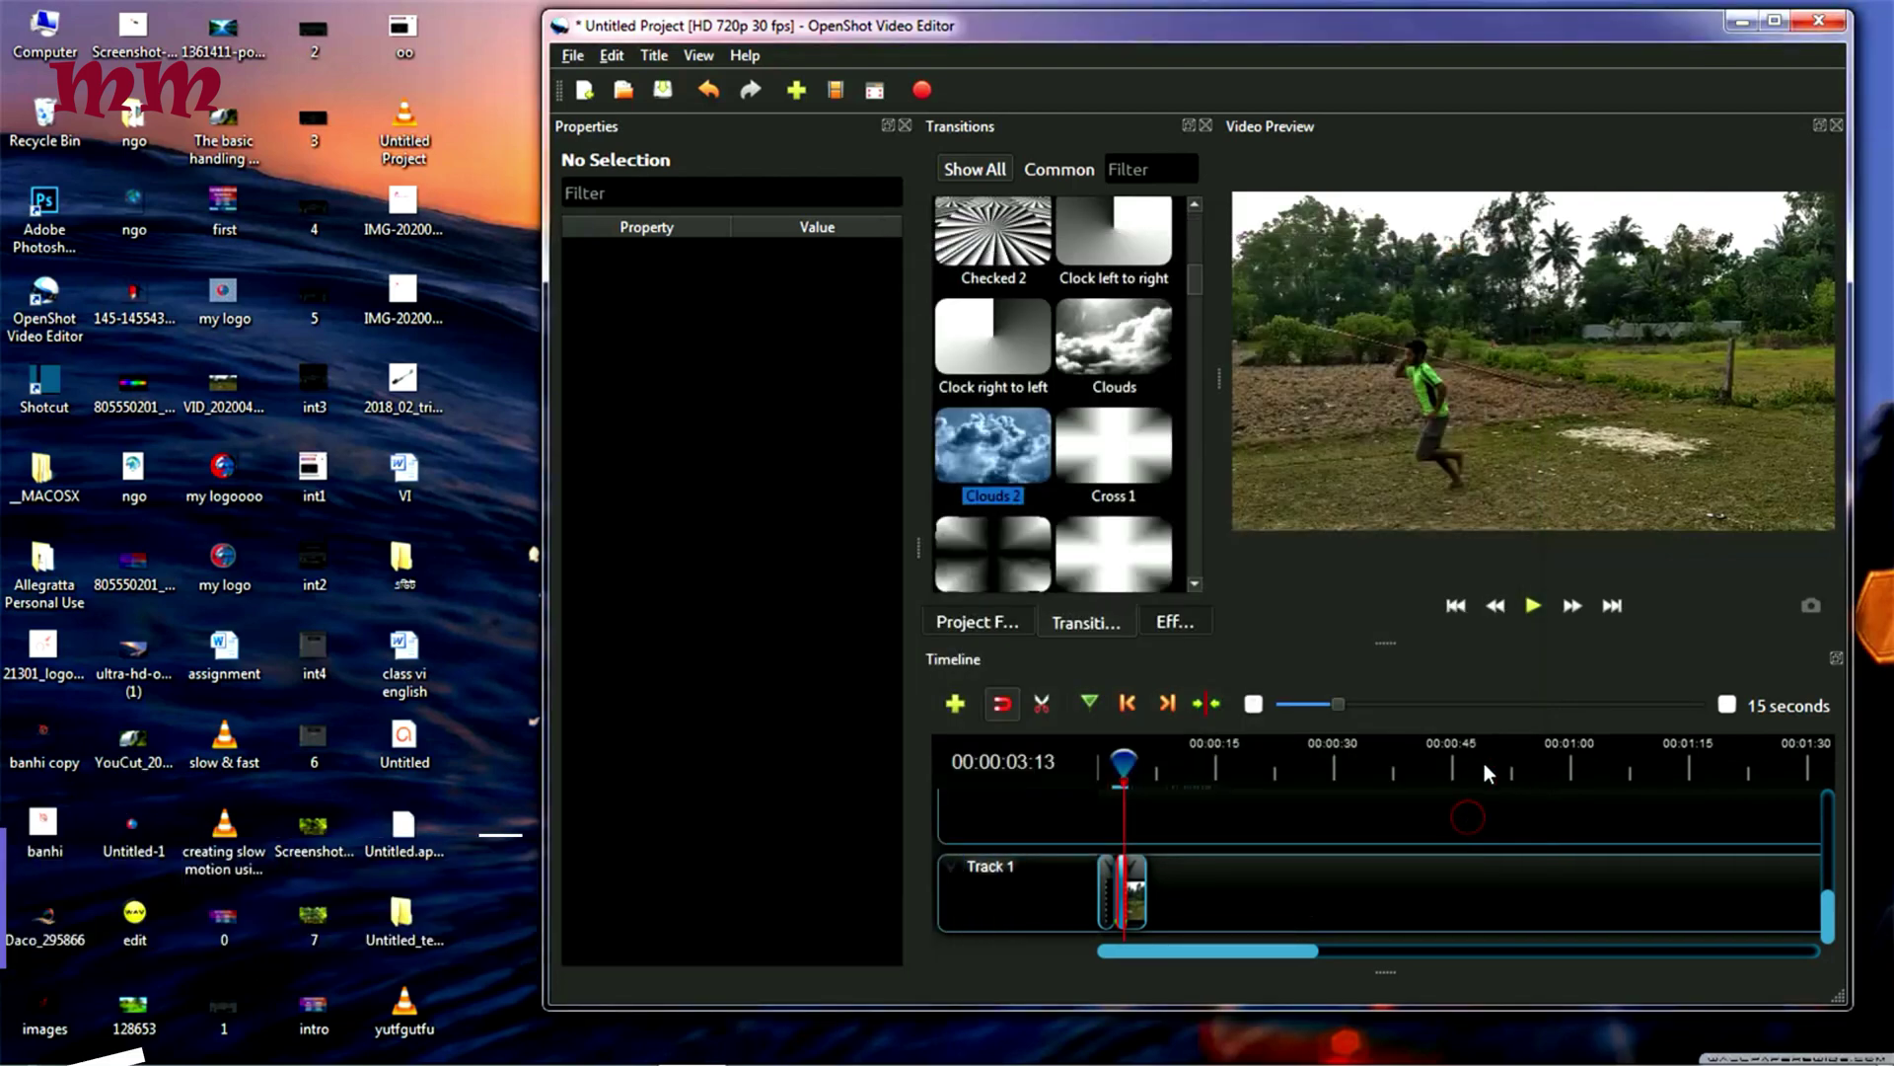
Quit OpenShot, discarding the unsaved project changes.
{"action": "left_click", "coordinate": [1826, 19]}
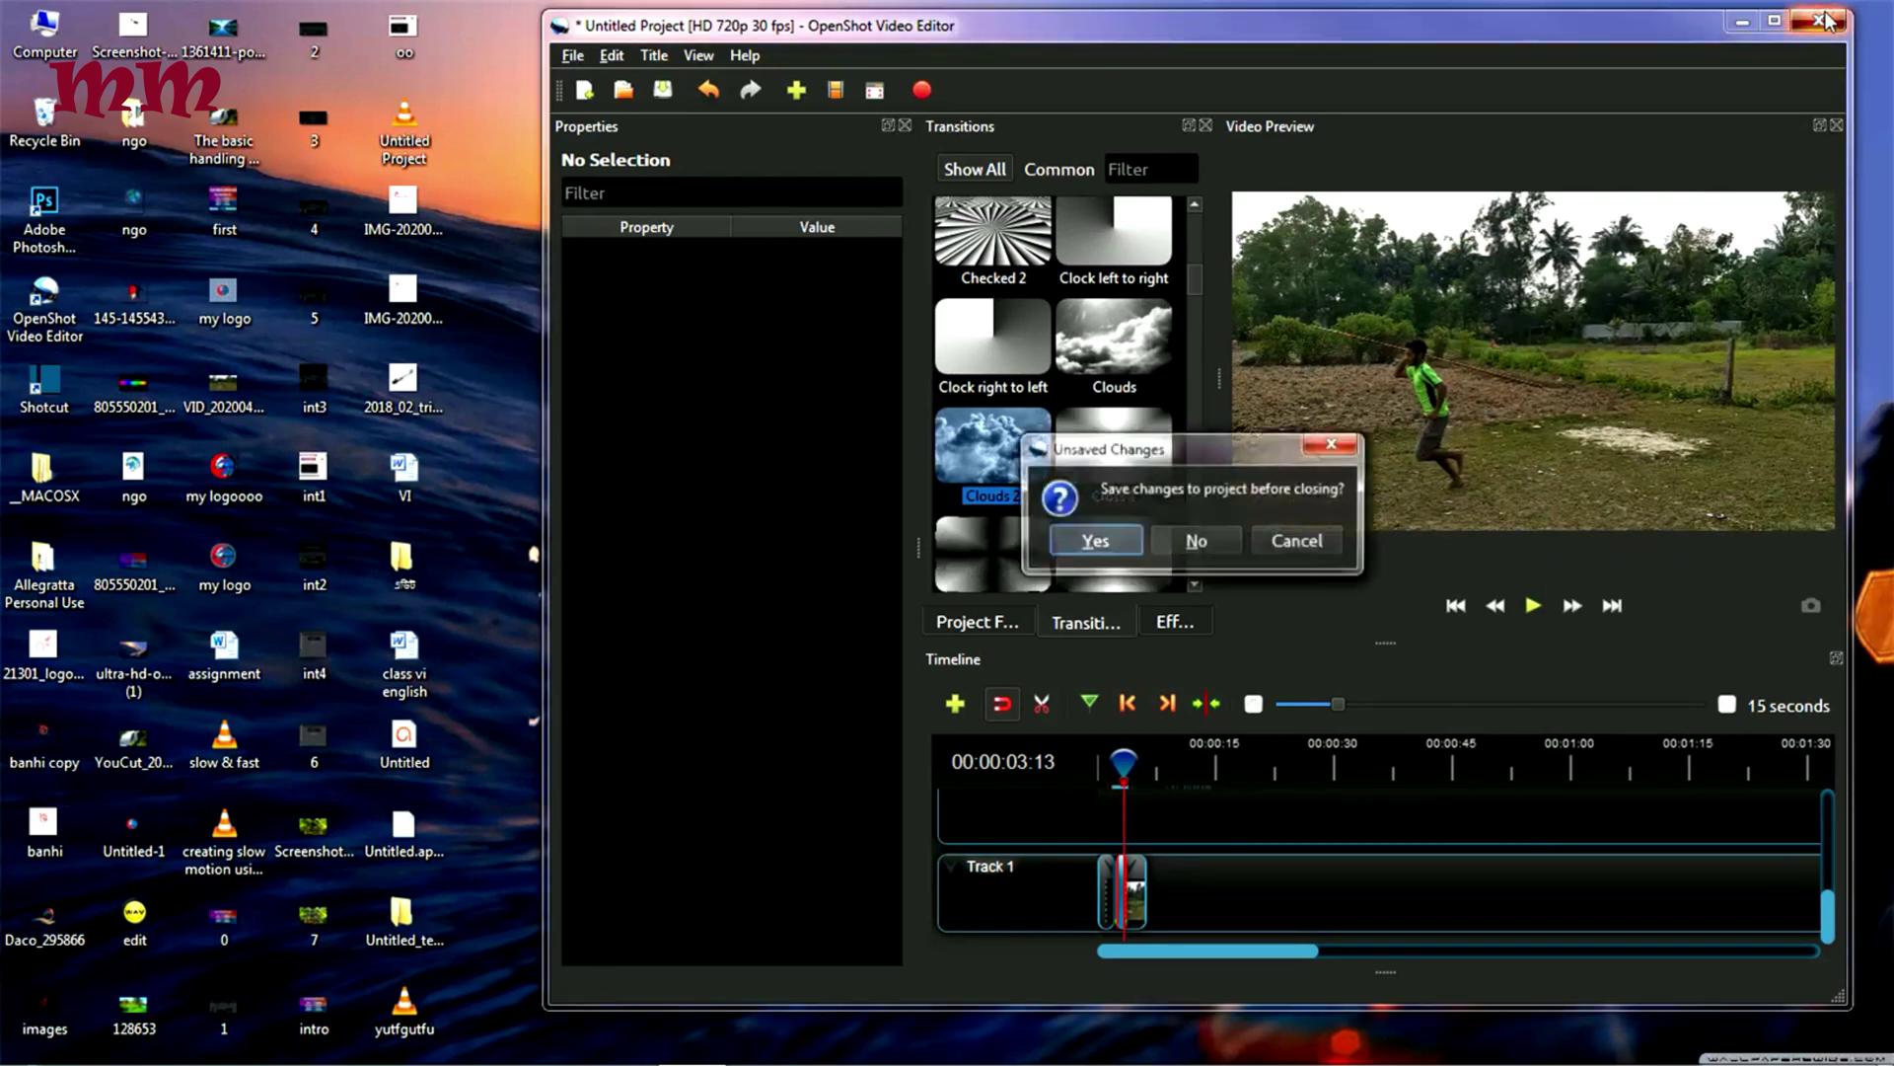
{"action": "left_click", "coordinate": [1208, 540]}
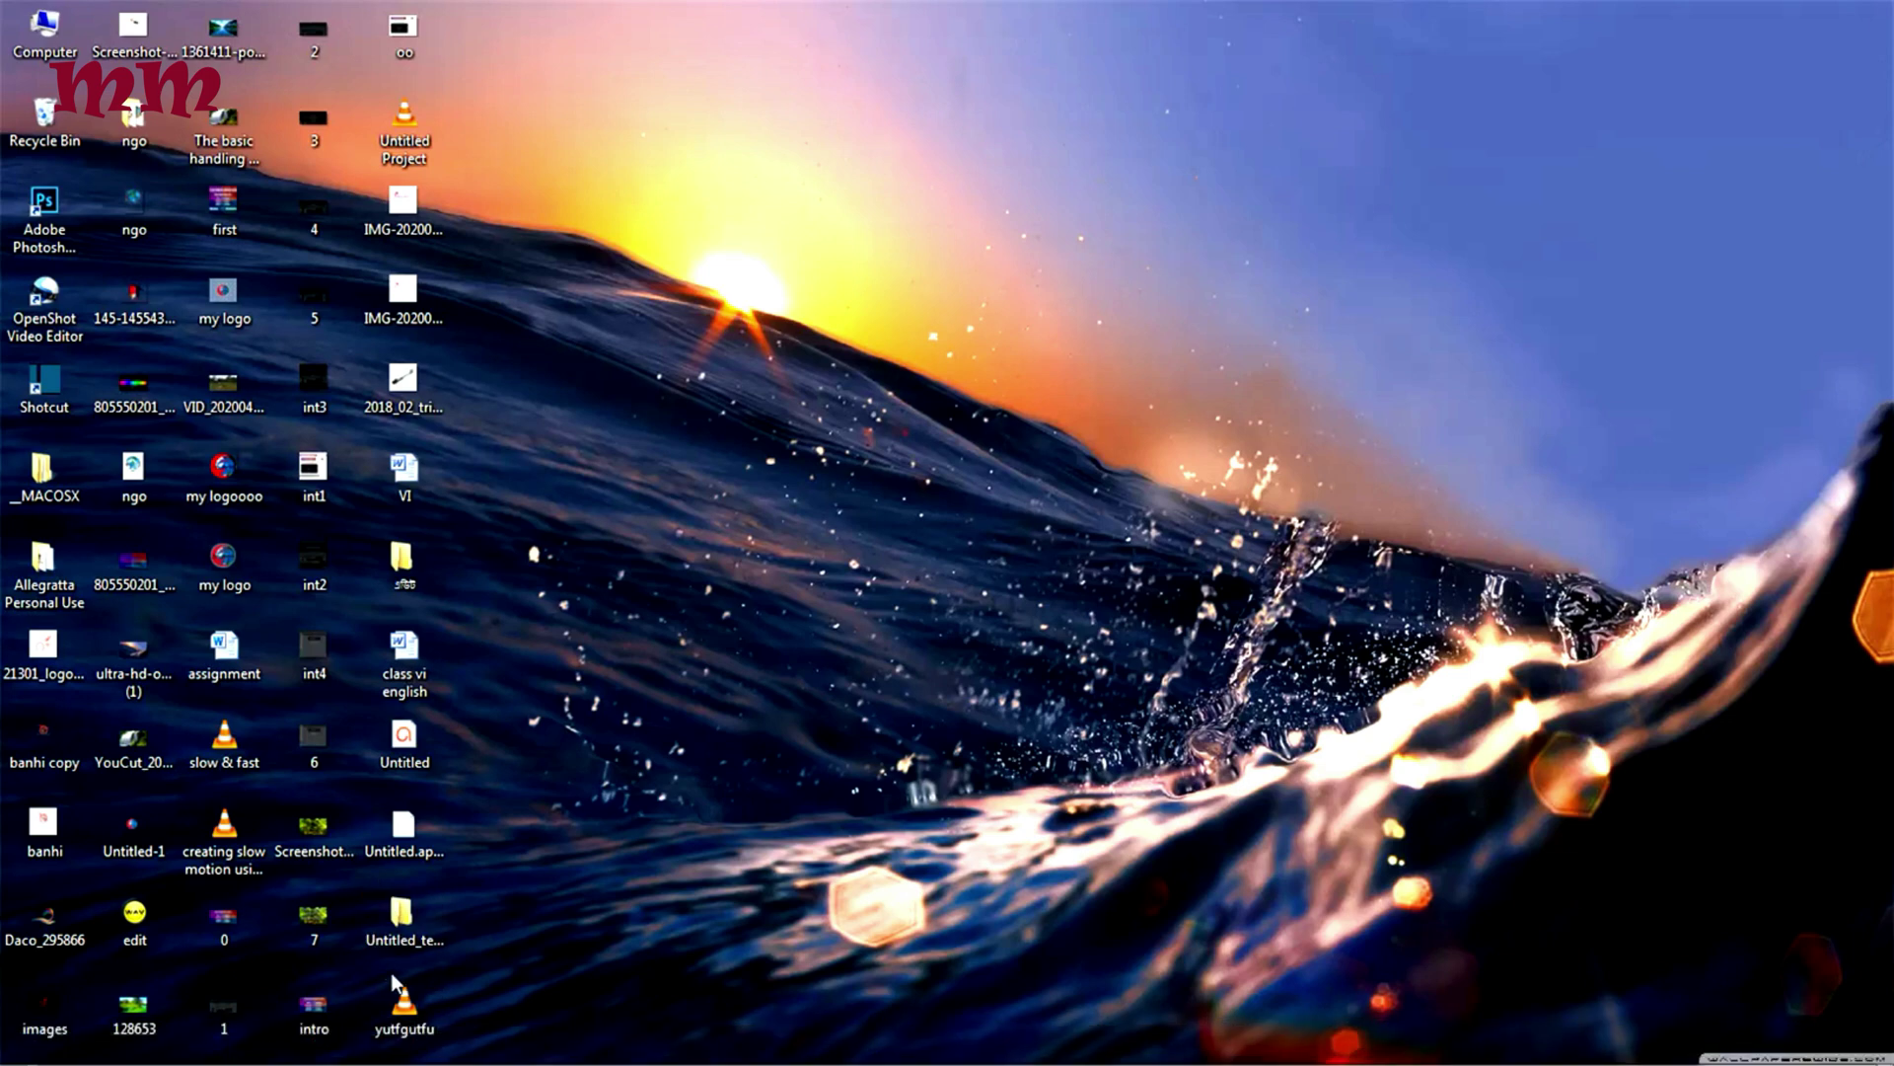
Play the exported yutfgutfu video from its desktop icon's context menu.
{"action": "right_click", "coordinate": [401, 1005]}
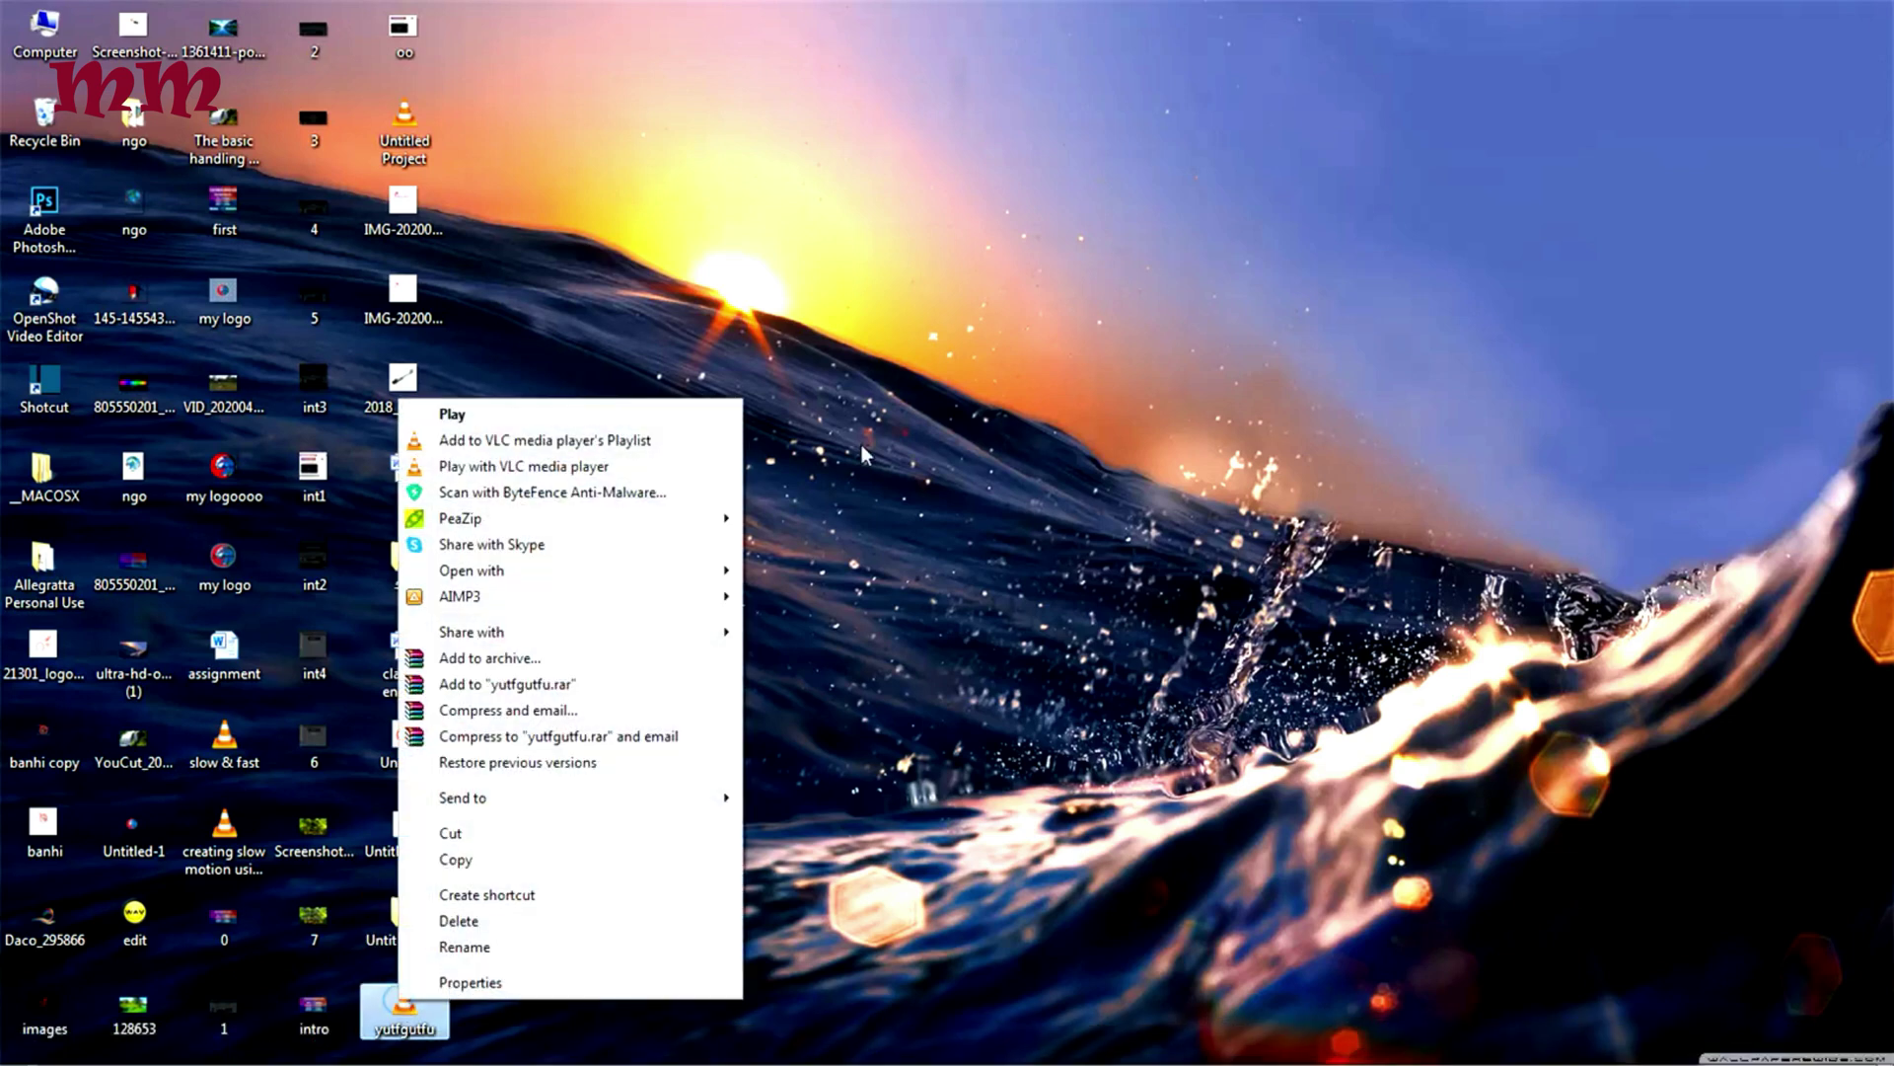
{"action": "left_click", "coordinate": [530, 414]}
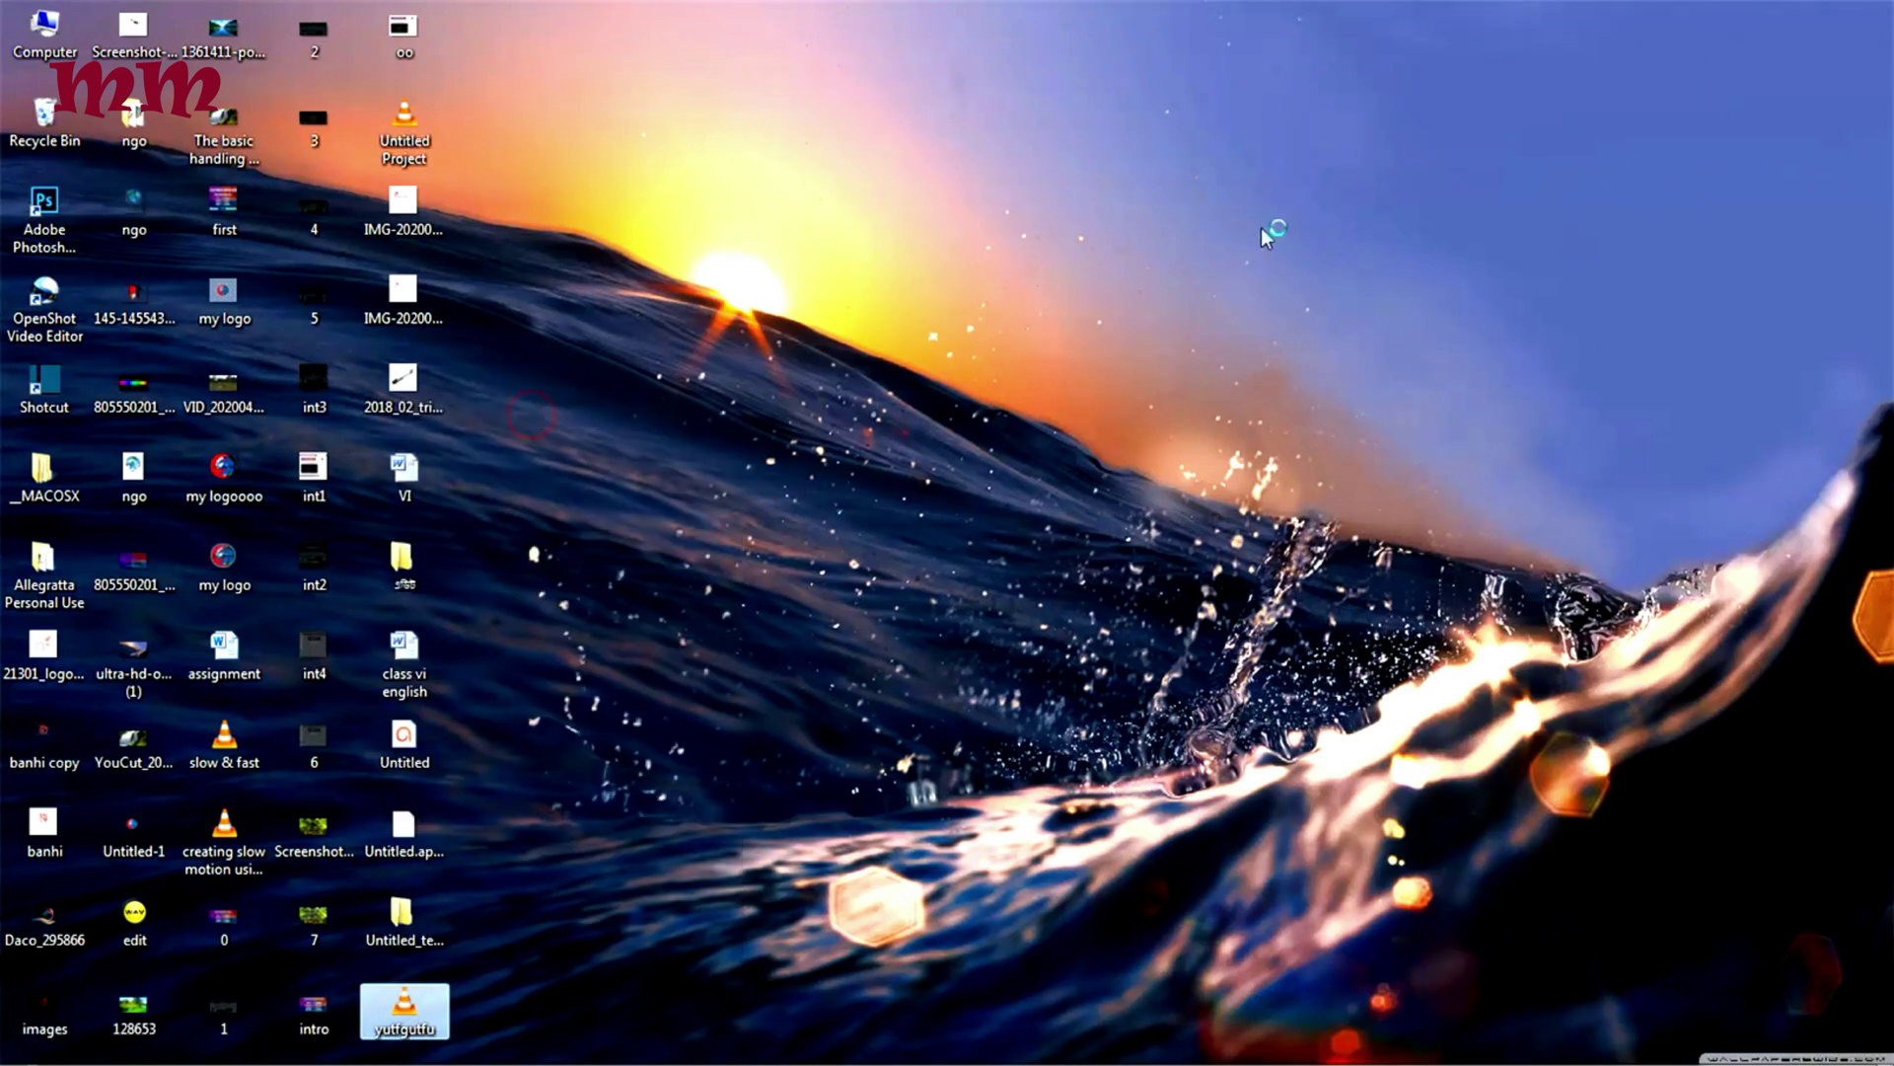